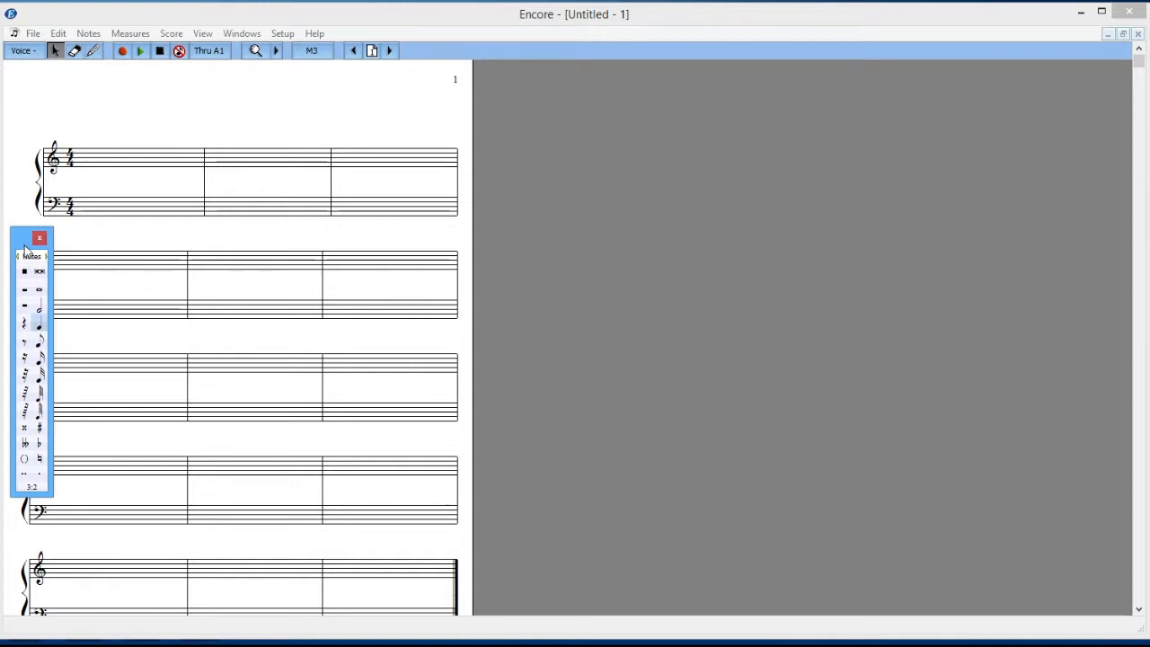
# Step: Reposition the Notes palette beside the score's staves and open all tool palettes
pyautogui.moveTo(25, 243); pyautogui.dragTo(557, 118)
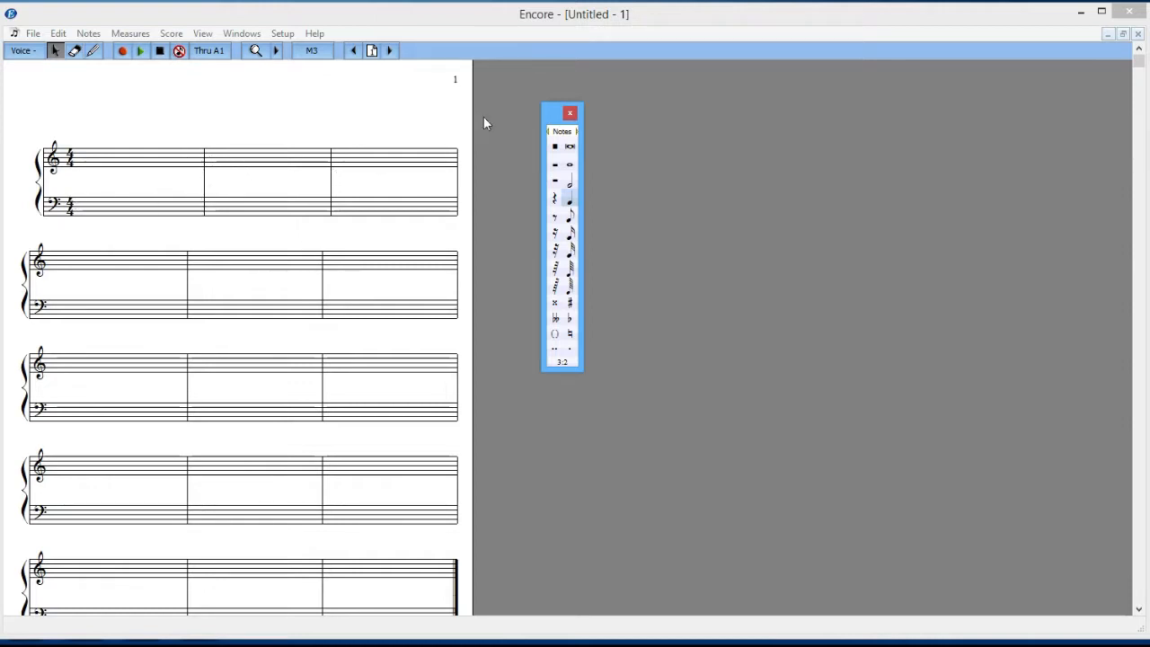
pyautogui.moveTo(550, 118); pyautogui.dragTo(21, 250)
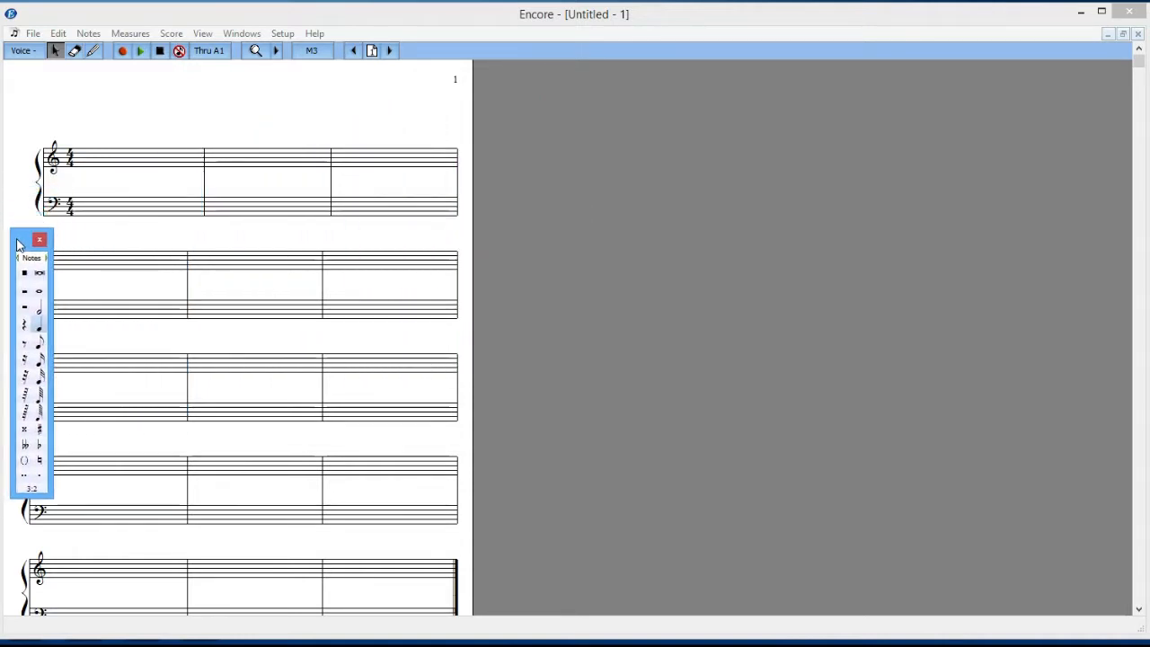
pyautogui.click(242, 33)
pyautogui.moveTo(257, 54)
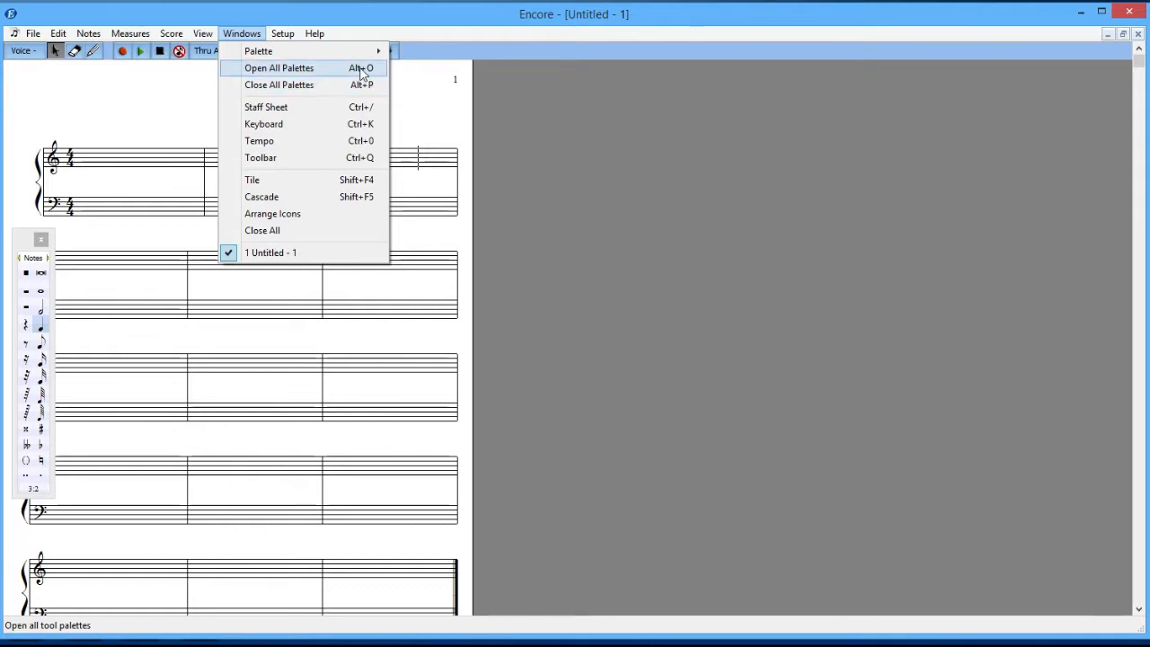
pyautogui.click(361, 71)
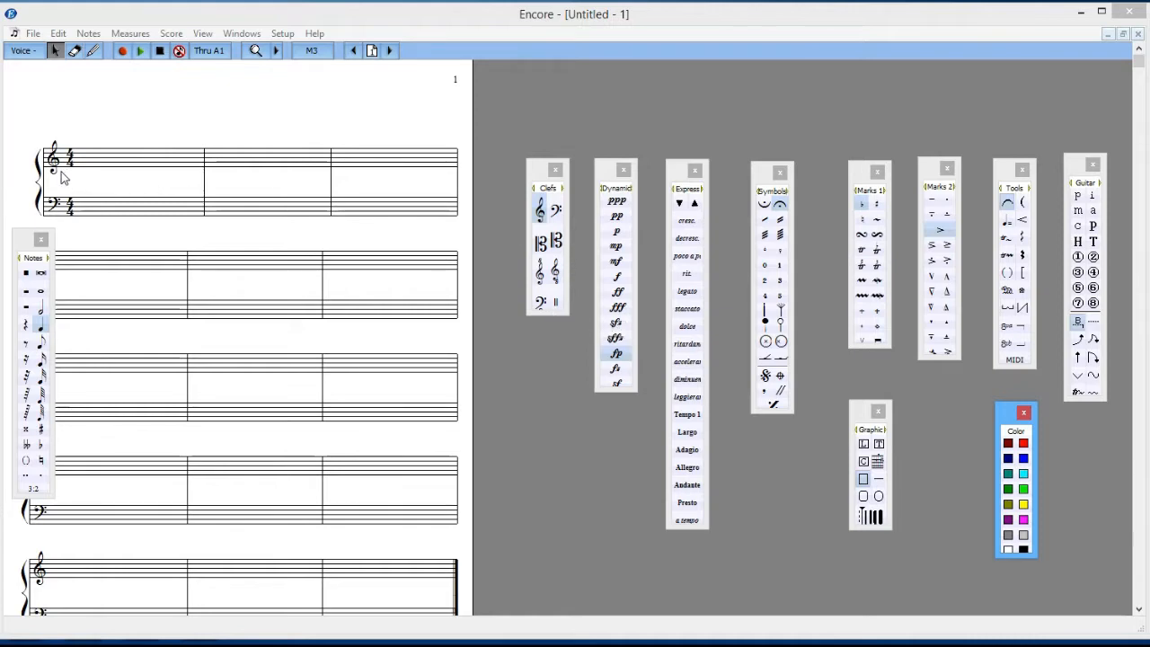
# Step: Change the upper staff's opening clef to a bass clef and place a treble clef mid-measure 2 on that staff
pyautogui.click(557, 213)
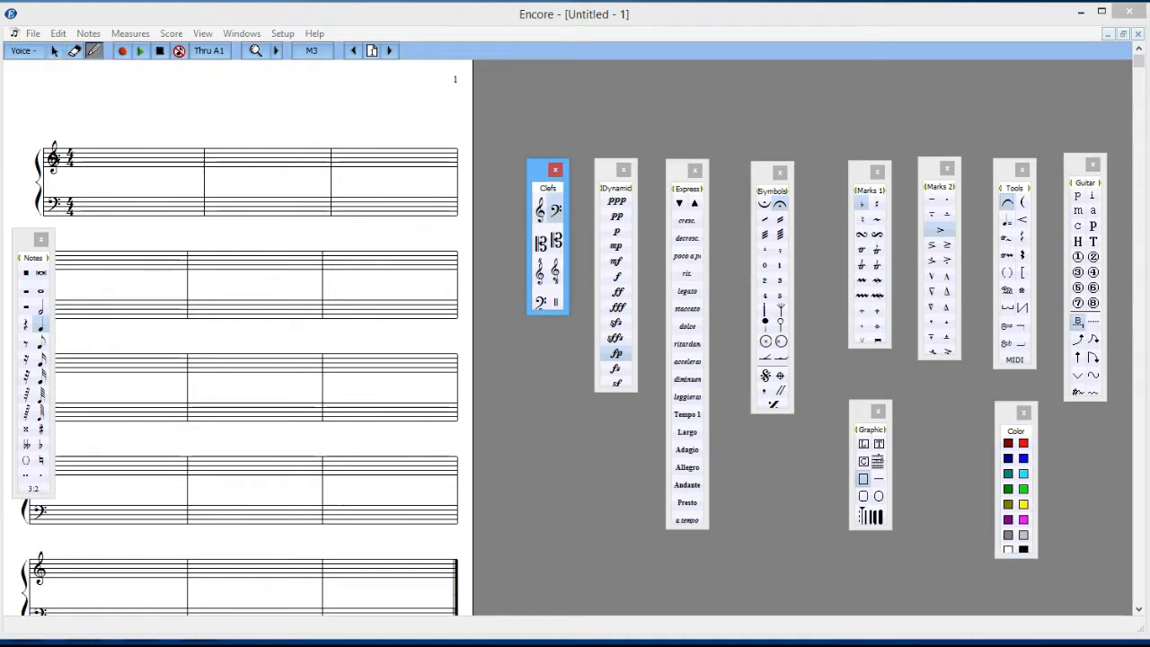
pyautogui.click(52, 158)
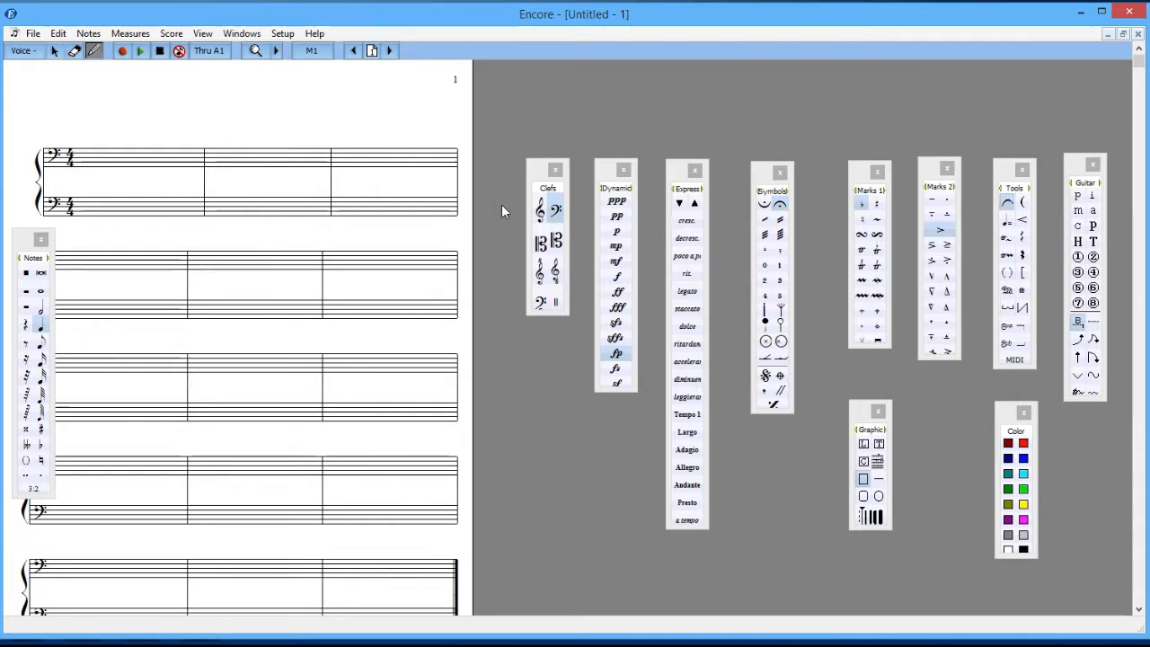
pyautogui.click(542, 213)
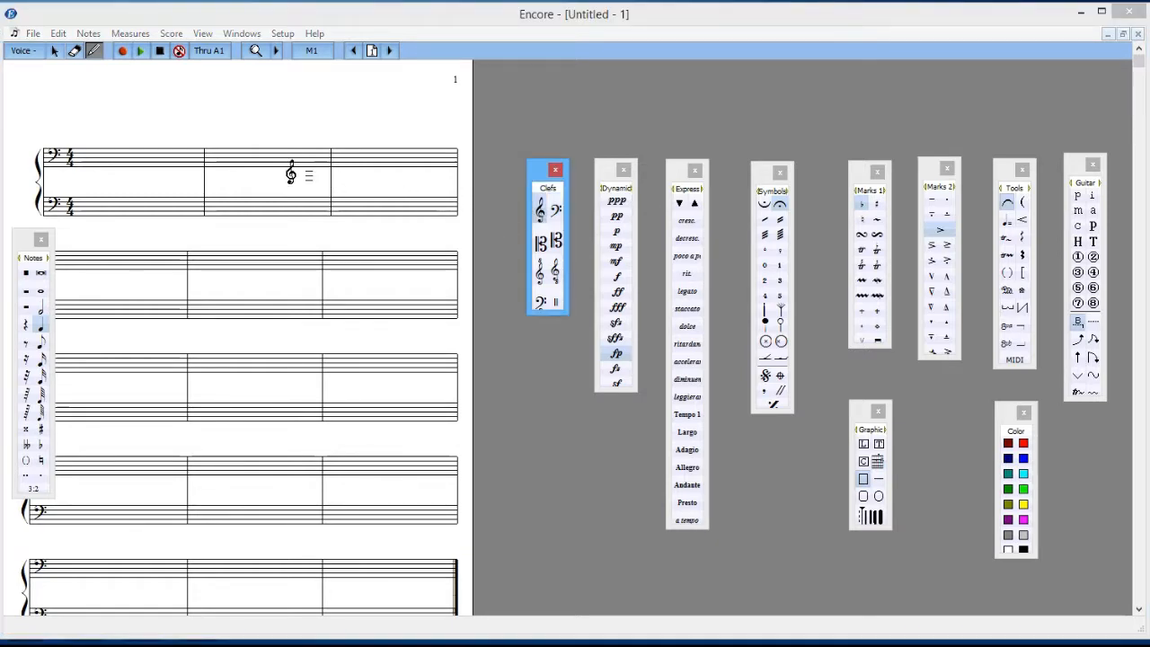
pyautogui.click(279, 157)
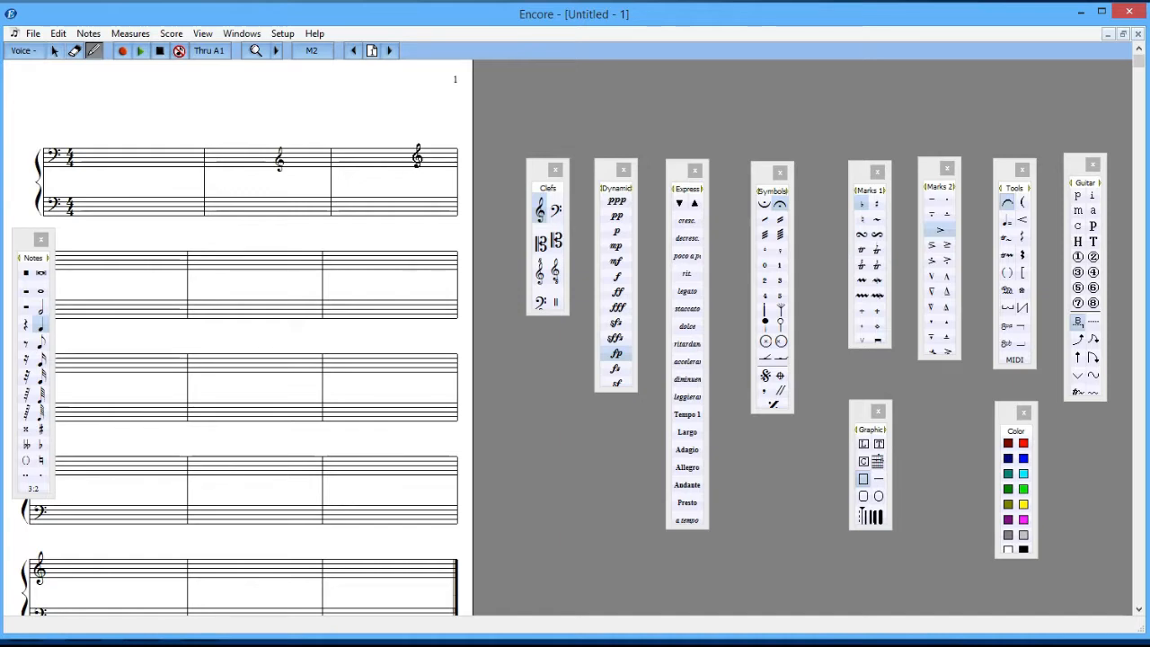
pyautogui.click(540, 176)
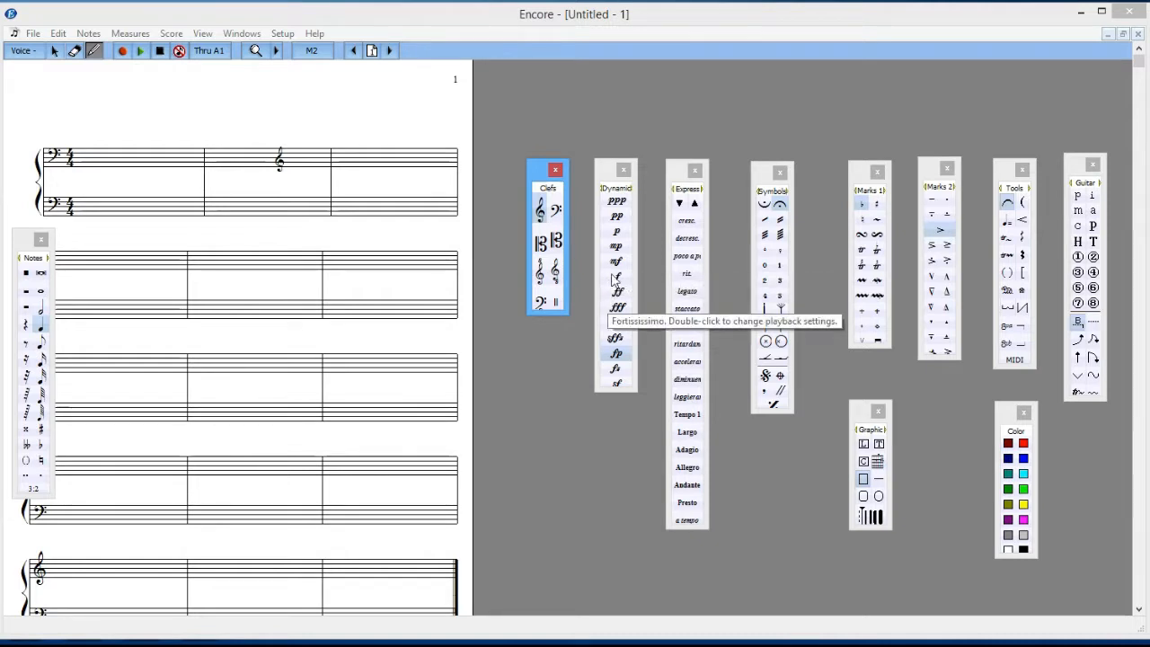
# Step: Add a ppp dynamic in measure 1 and an sffz dynamic in measure 6 between the staves, and adjust the ppp's position
pyautogui.click(617, 205)
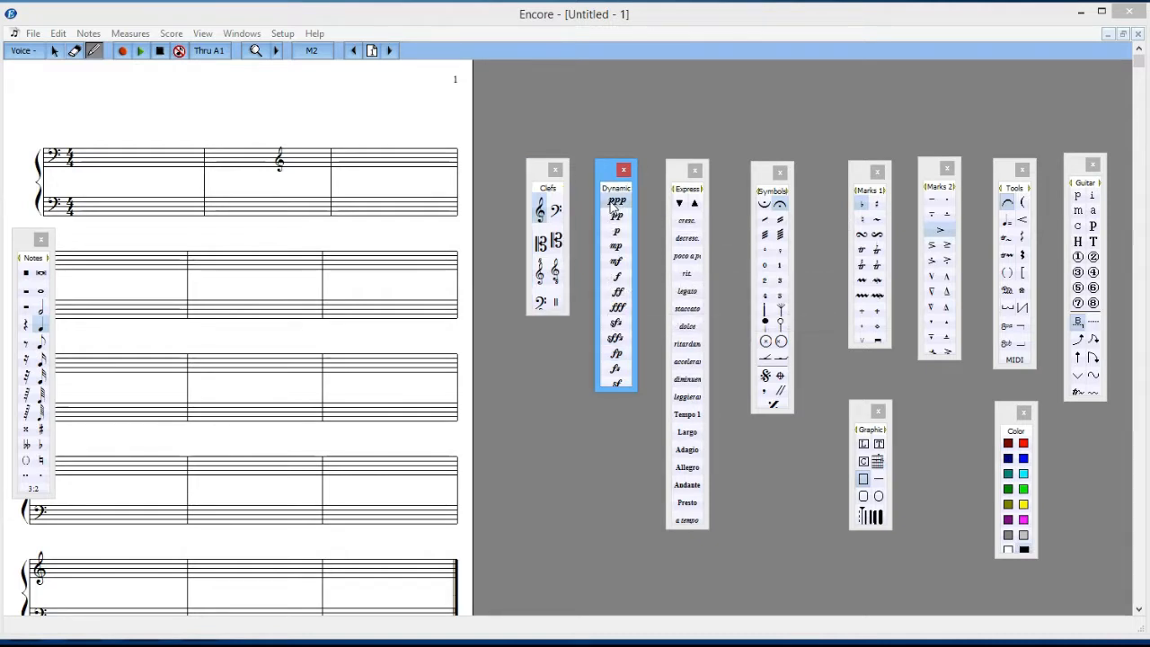
pyautogui.click(99, 180)
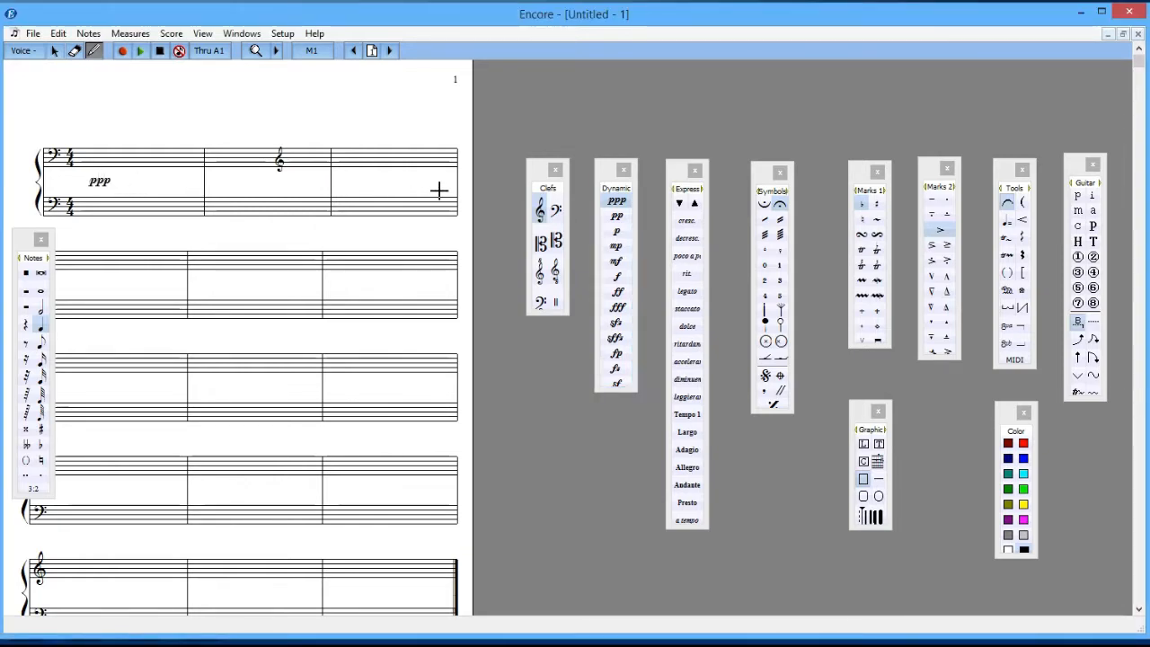
pyautogui.click(615, 339)
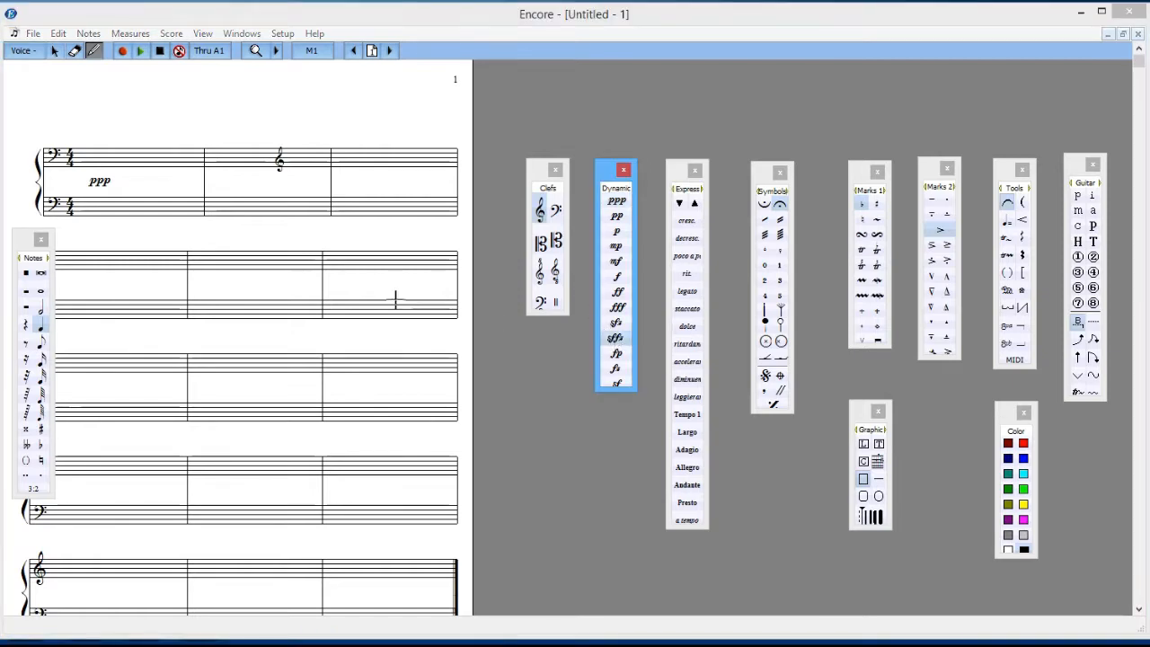
pyautogui.click(374, 288)
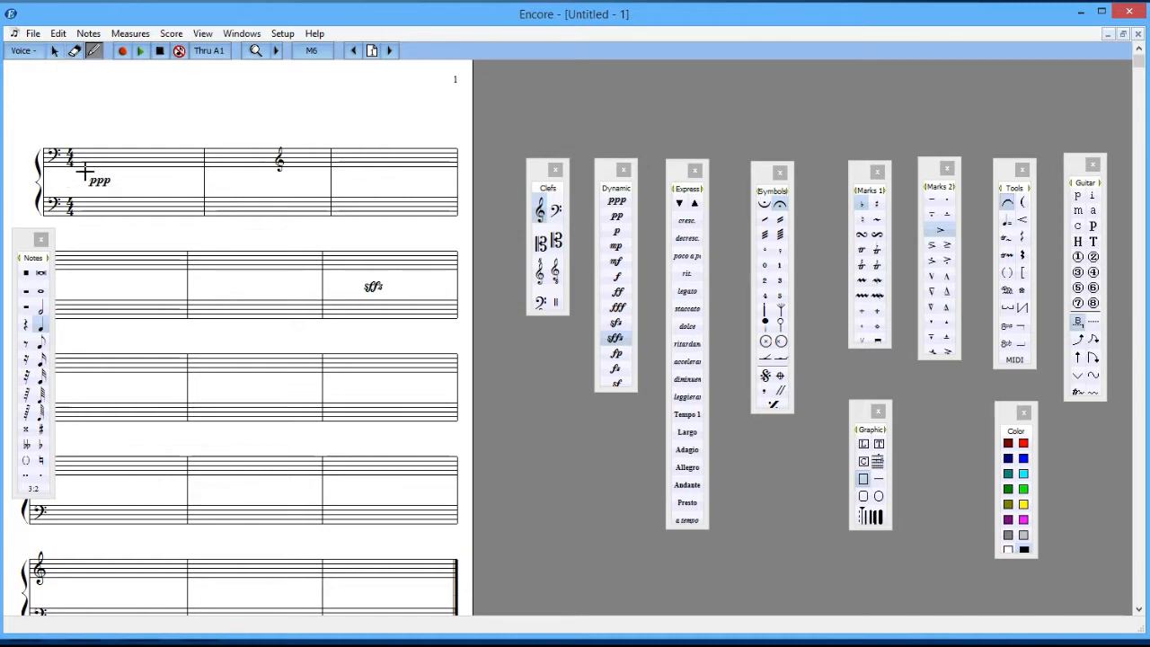
pyautogui.click(54, 51)
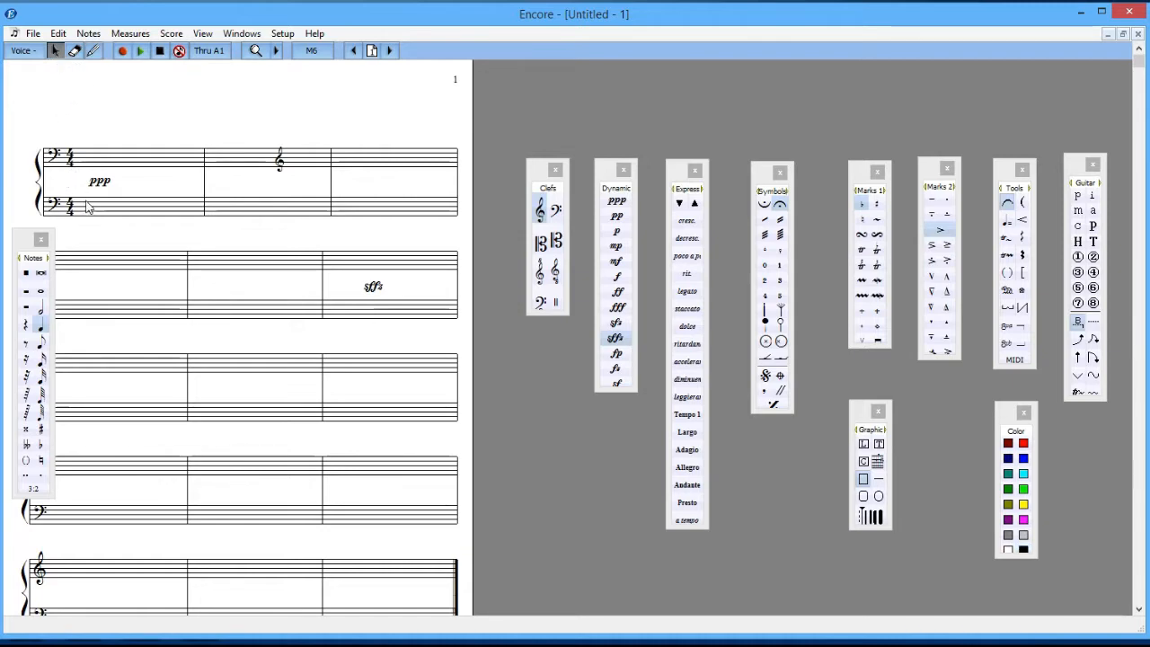
pyautogui.moveTo(99, 181); pyautogui.dragTo(124, 188)
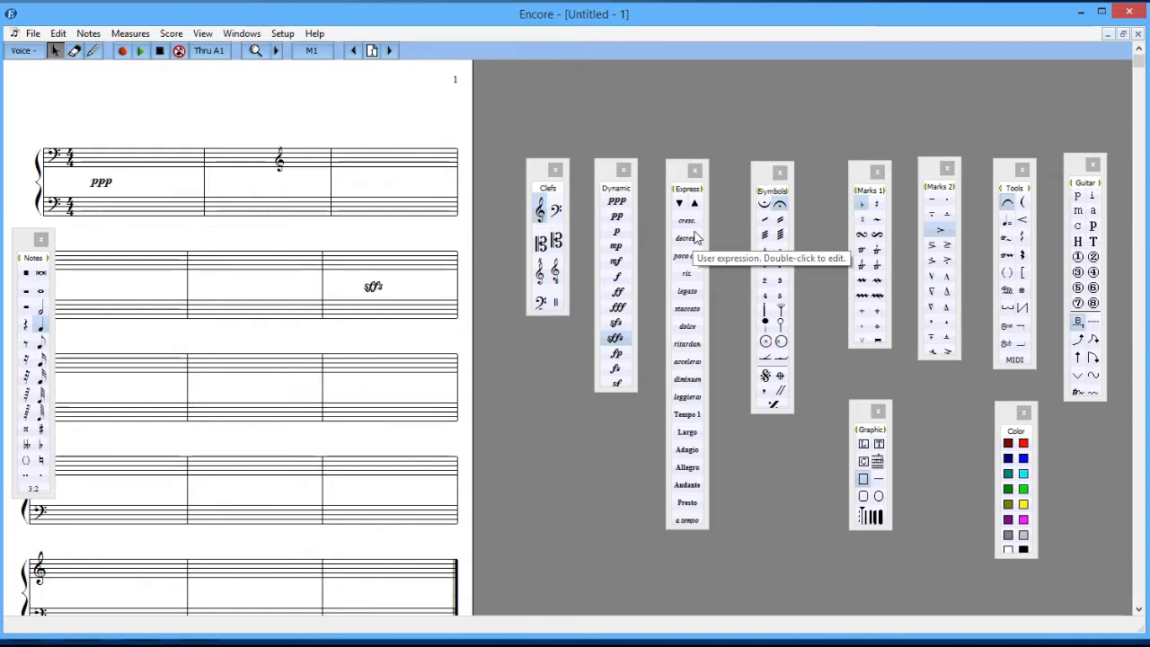
# Step: Place a legato expression between the staves in measure 3 and adjust its position slightly
pyautogui.click(689, 292)
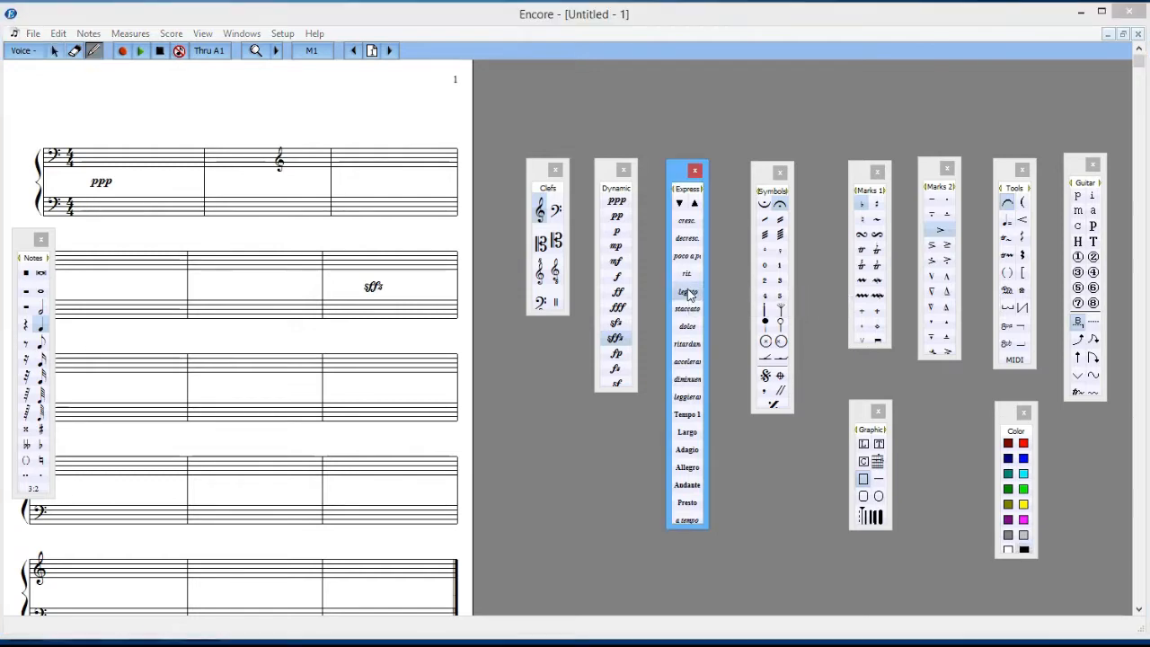
pyautogui.click(375, 185)
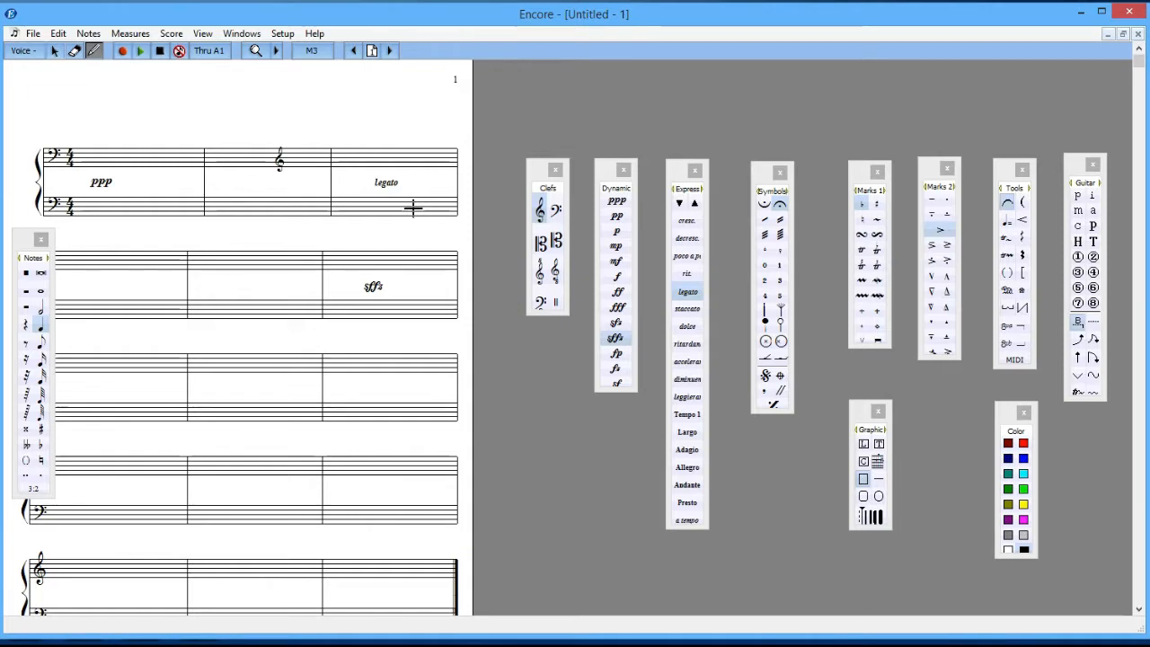
pyautogui.click(53, 51)
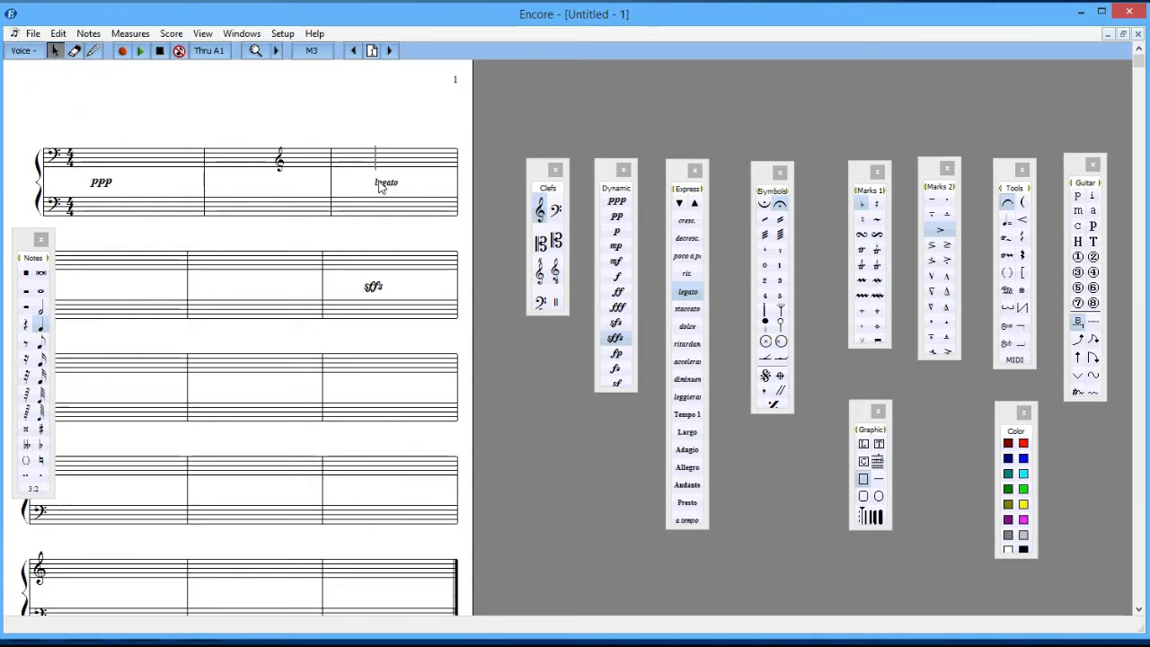
pyautogui.moveTo(393, 181); pyautogui.dragTo(383, 183)
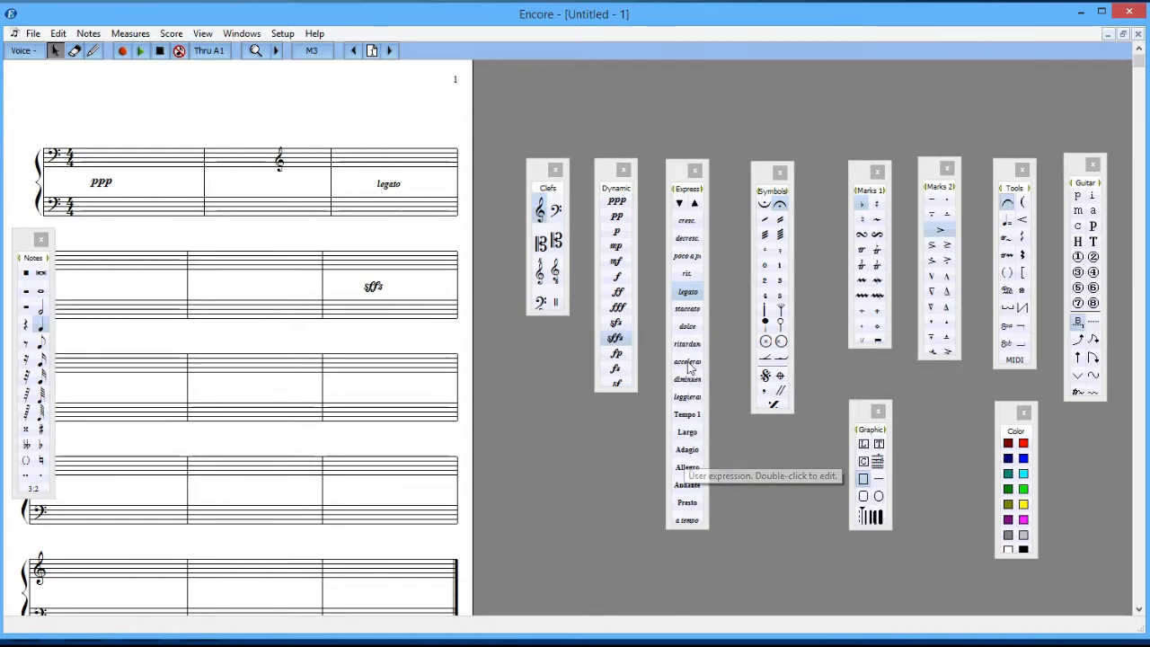
# Step: Inspect the text and font settings of the legato expression without changing them
pyautogui.doubleClick(688, 293)
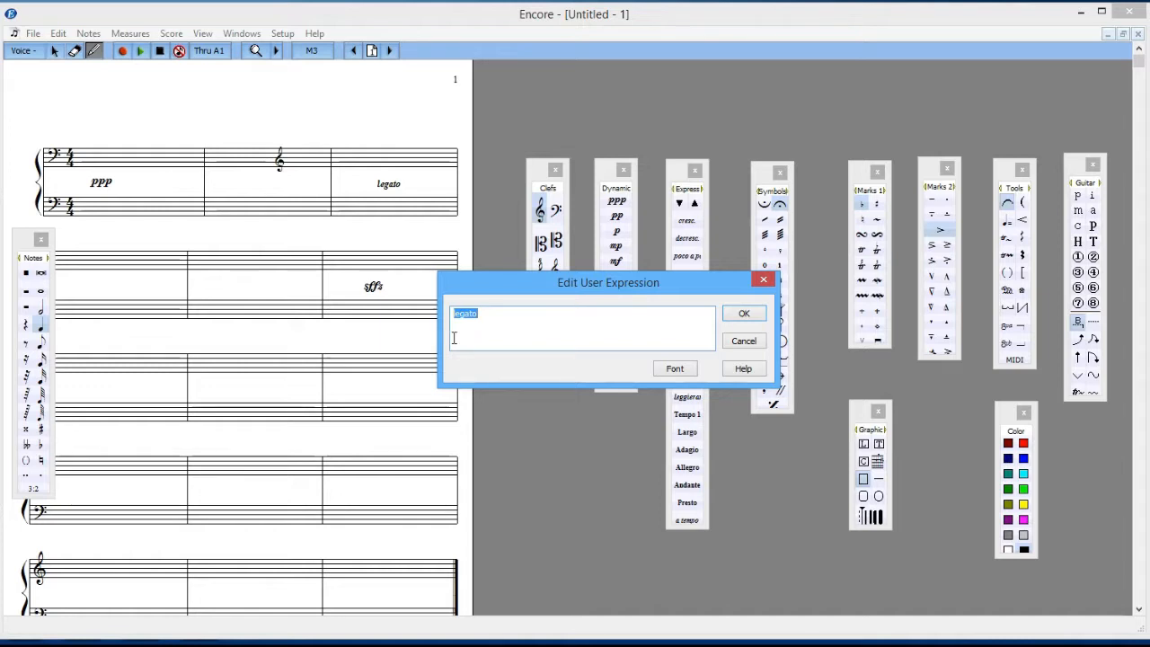
pyautogui.click(673, 372)
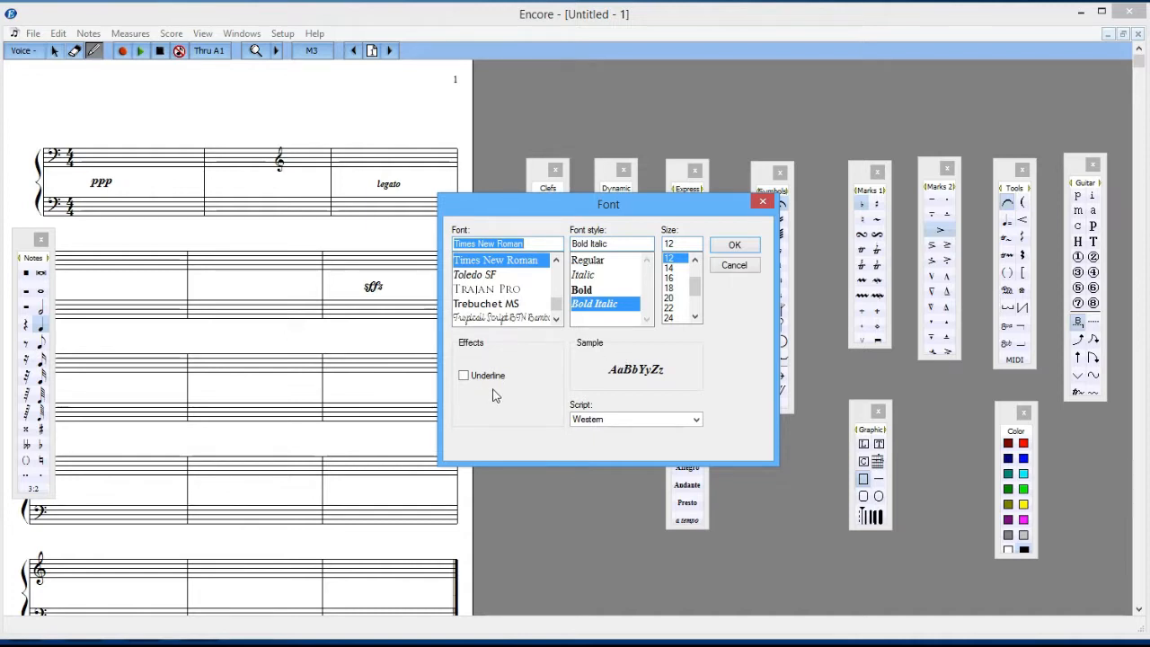
pyautogui.click(731, 268)
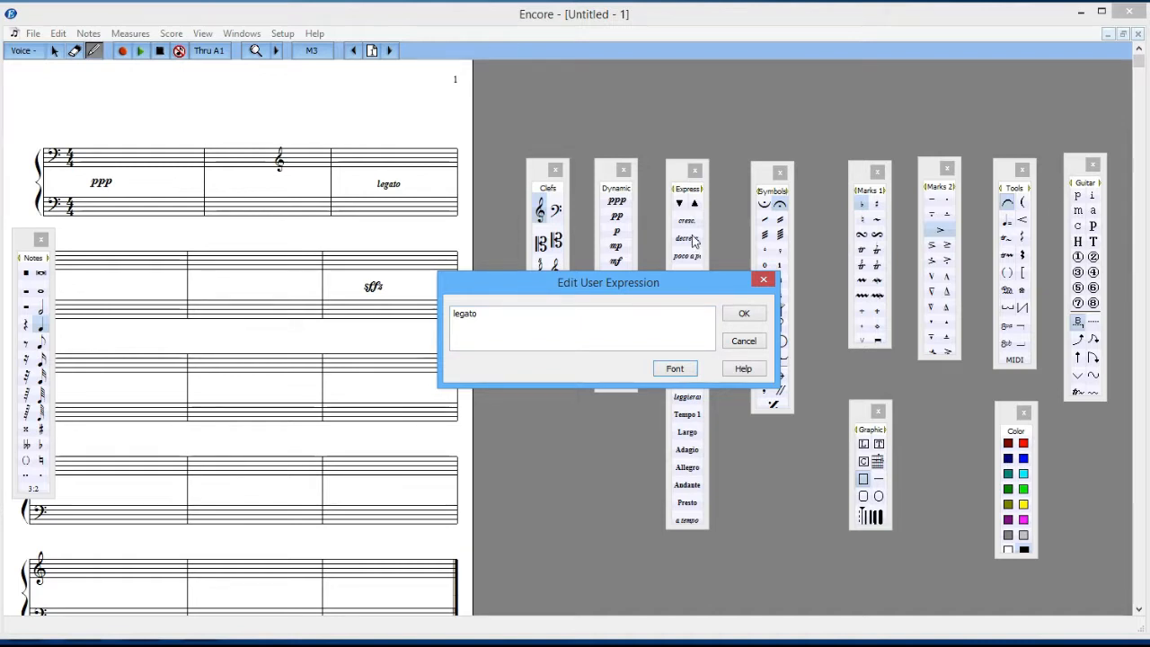
pyautogui.click(743, 343)
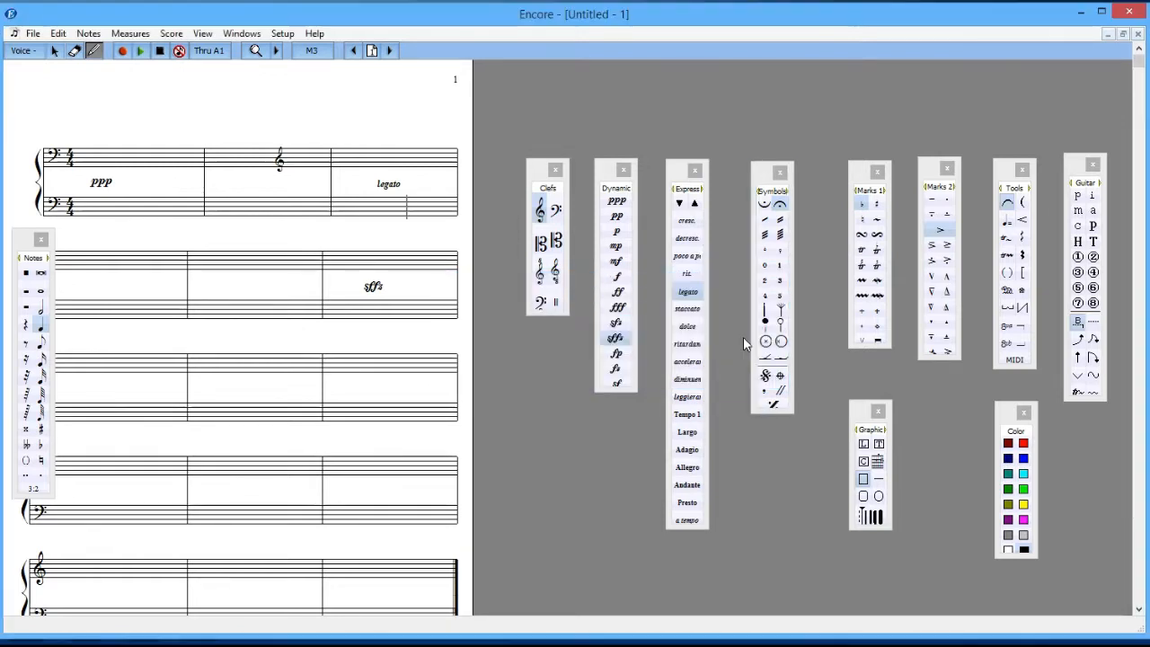
# Step: Create a user expression reading "Softly" in the first empty expression slot and place it between the staves in measure 5
pyautogui.click(695, 205)
pyautogui.click(694, 205)
pyautogui.click(694, 205)
pyautogui.click(694, 205)
pyautogui.click(695, 205)
pyautogui.click(695, 205)
pyautogui.click(695, 205)
pyautogui.click(695, 205)
pyautogui.click(695, 205)
pyautogui.click(695, 205)
pyautogui.click(694, 205)
pyautogui.click(695, 205)
pyautogui.click(695, 205)
pyautogui.click(694, 205)
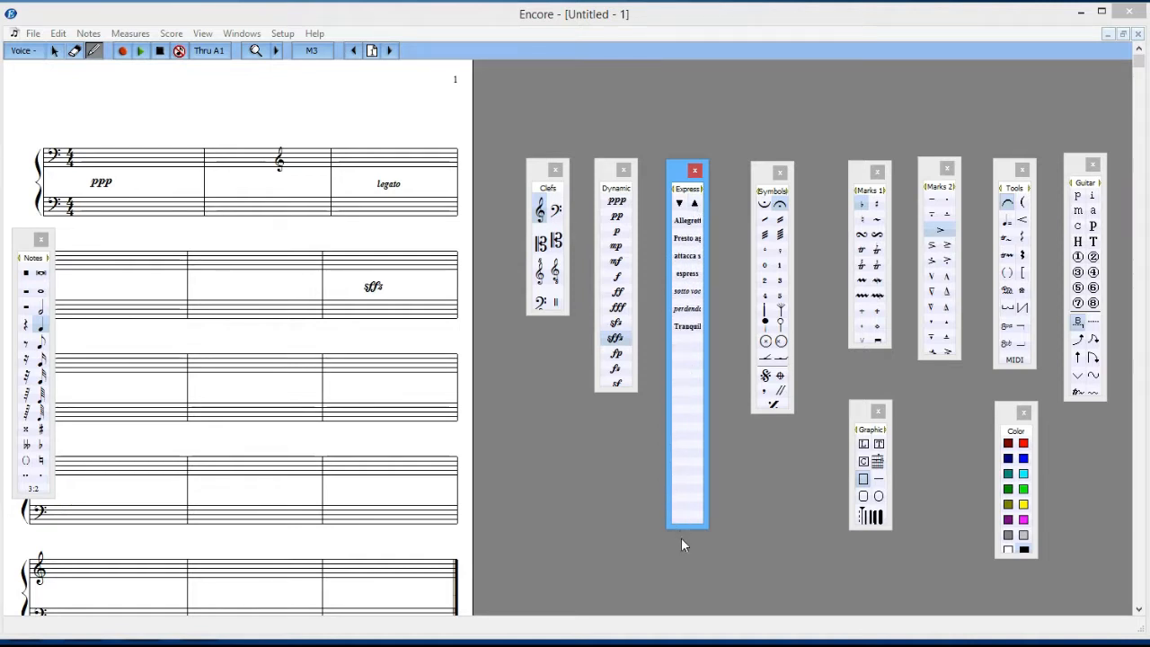
pyautogui.doubleClick(688, 344)
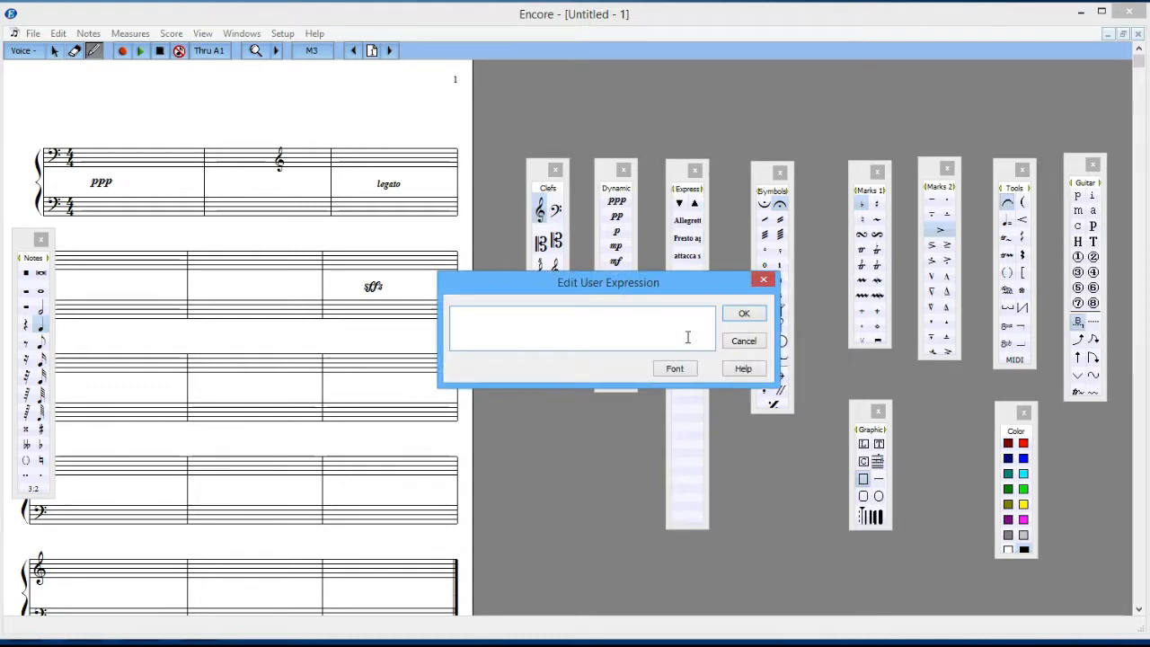
pyautogui.write('Softly')
pyautogui.click(744, 315)
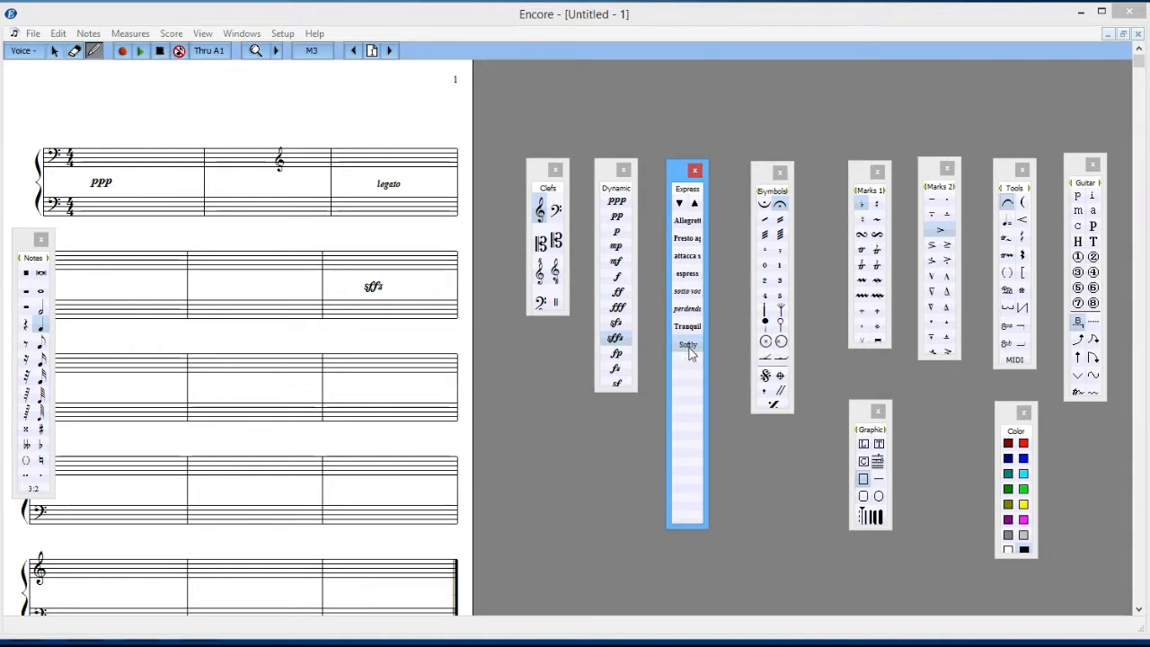
pyautogui.click(205, 286)
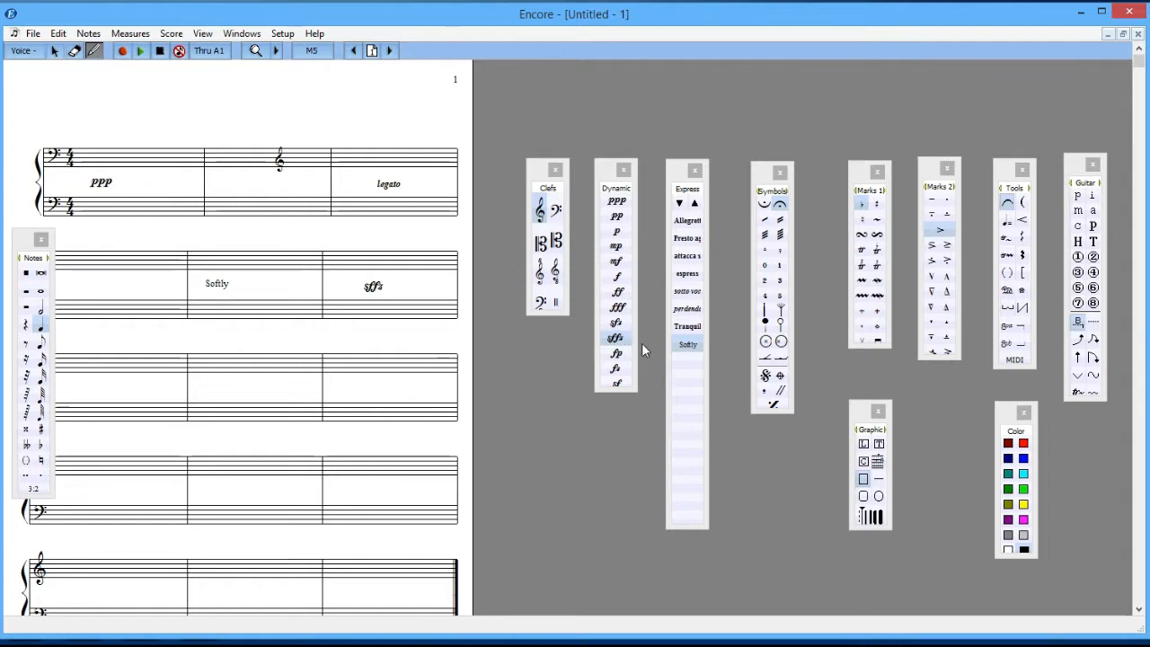
# Step: Clear the text of the "Softly" entry in the expressions palette
pyautogui.doubleClick(687, 345)
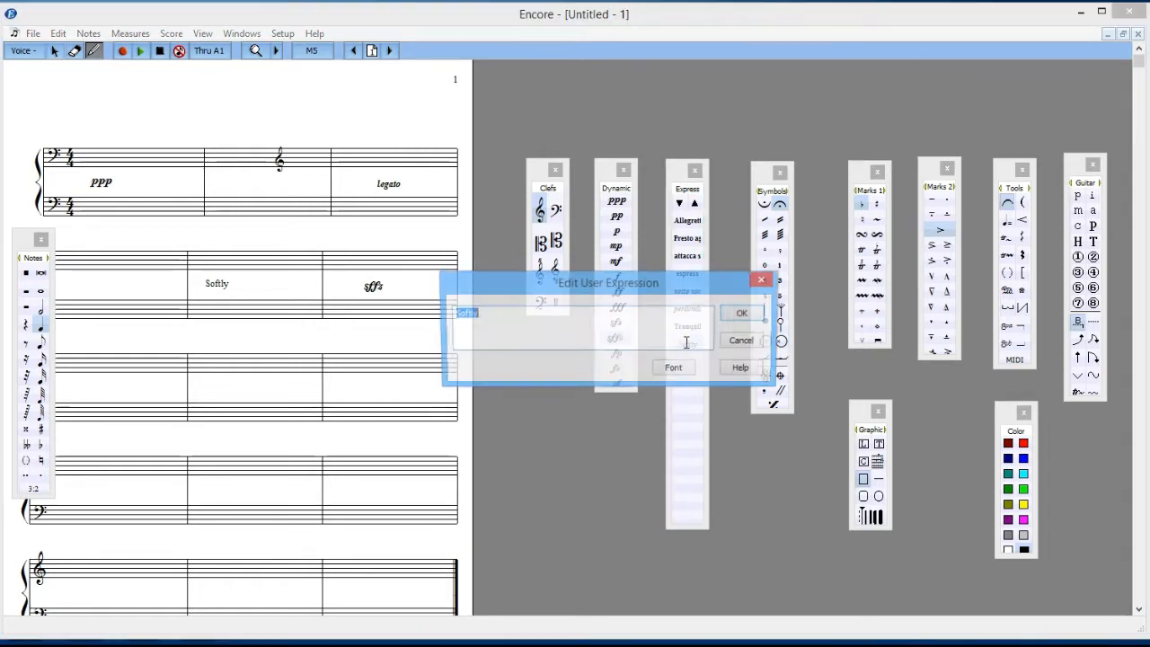
pyautogui.press('BackSpace')
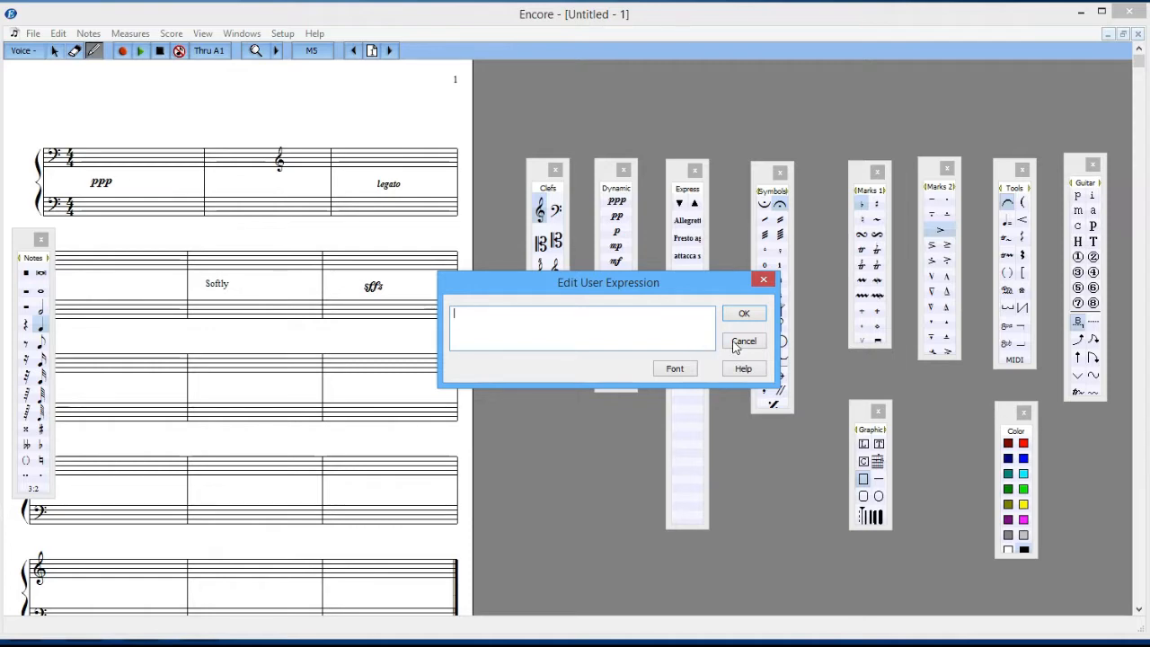
pyautogui.click(744, 315)
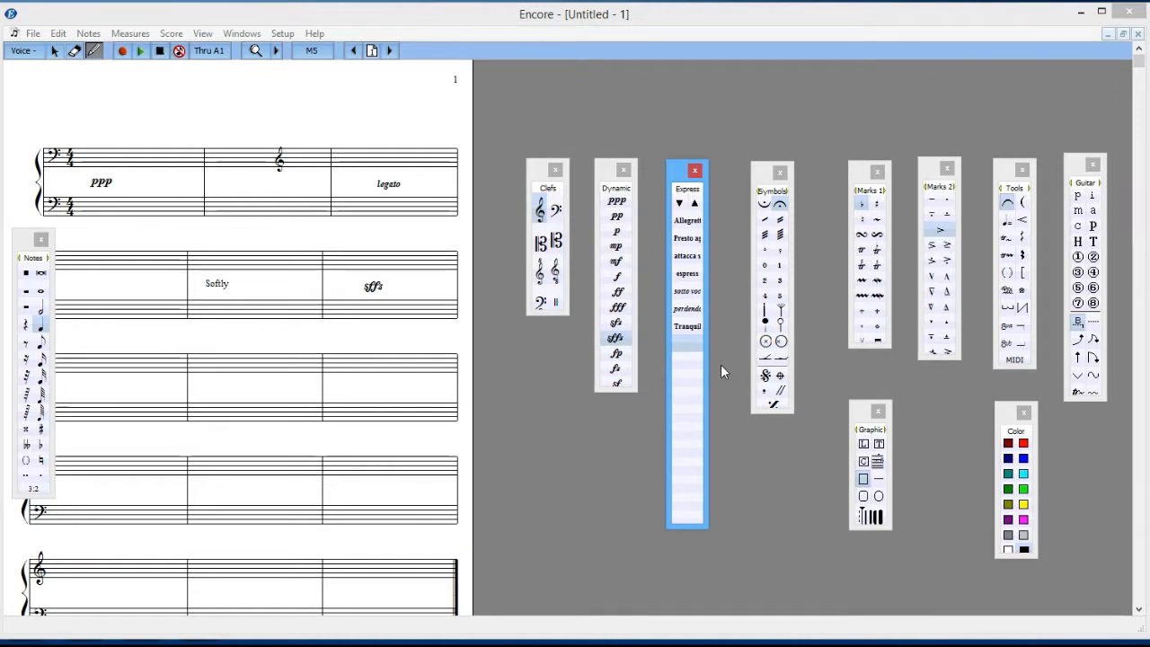
# Step: Place a fermata above the upper staff in measure 3 and move it slightly higher
pyautogui.click(769, 170)
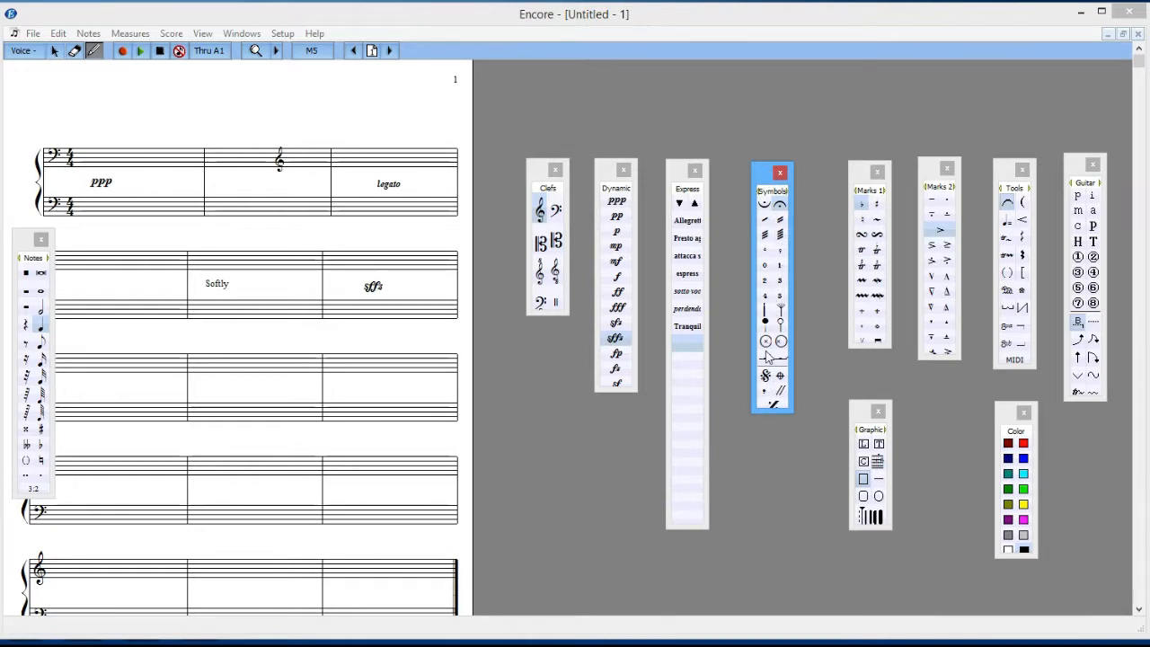
pyautogui.click(769, 205)
pyautogui.click(782, 206)
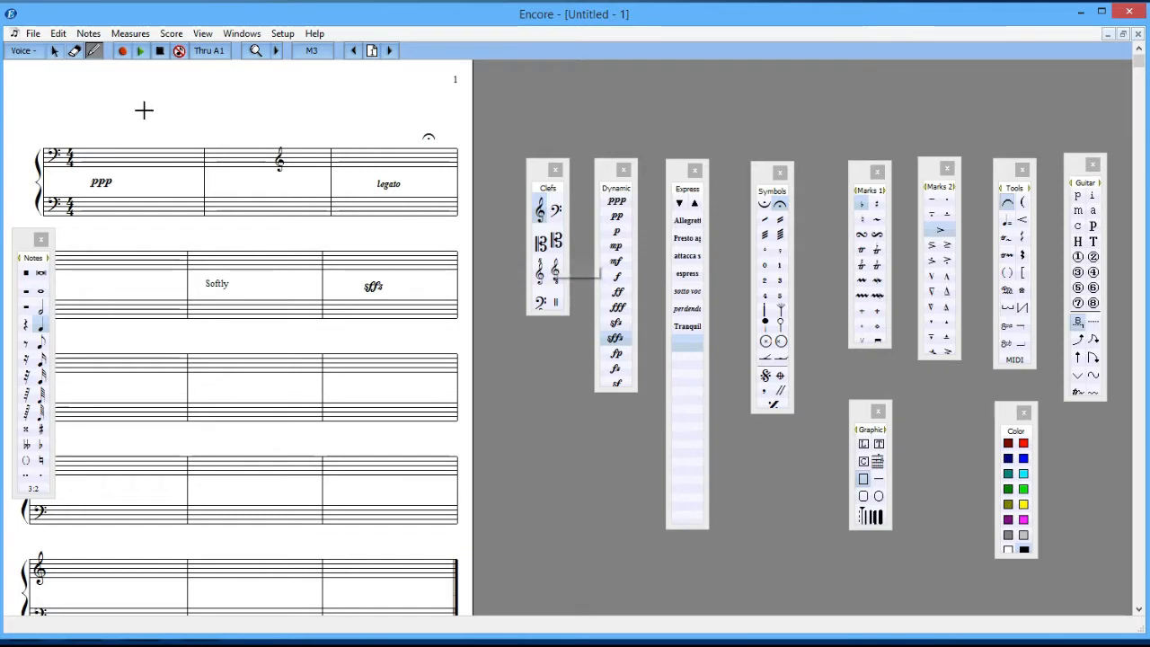
pyautogui.click(55, 51)
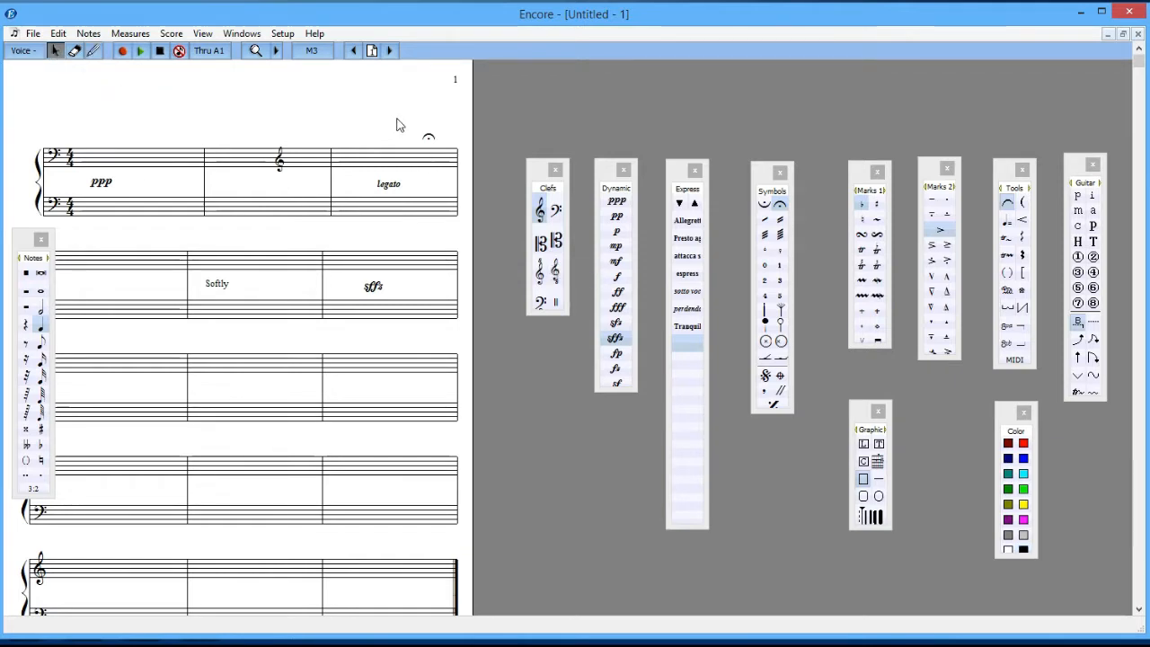
pyautogui.moveTo(428, 140)
pyautogui.mouseDown()
pyautogui.moveTo(428, 124)
pyautogui.moveTo(370, 119)
pyautogui.moveTo(430, 137)
pyautogui.mouseUp()
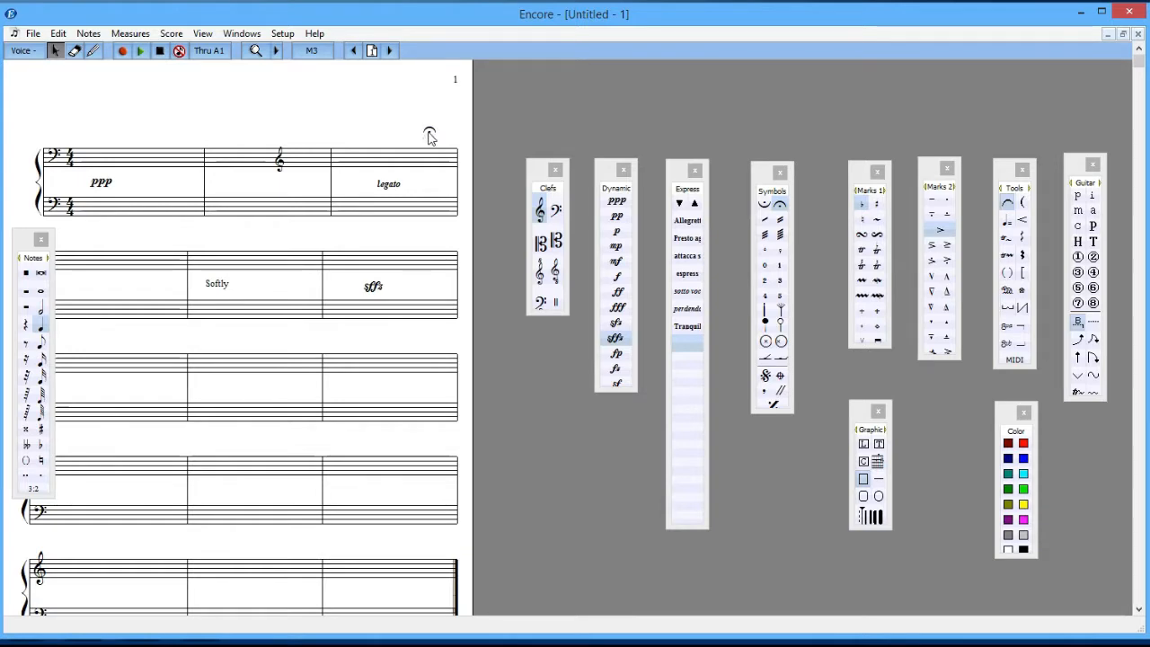
# Step: Examine the ornament and articulation symbols offered in the Marks 1 and Marks 2 palettes
pyautogui.click(858, 177)
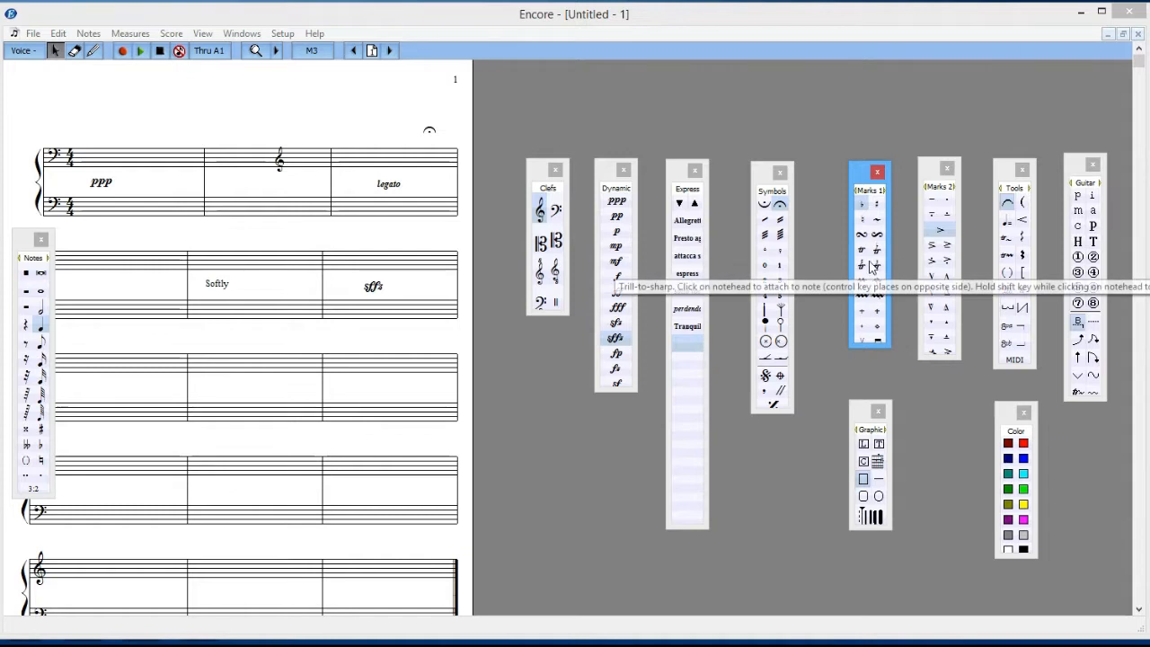
pyautogui.click(928, 171)
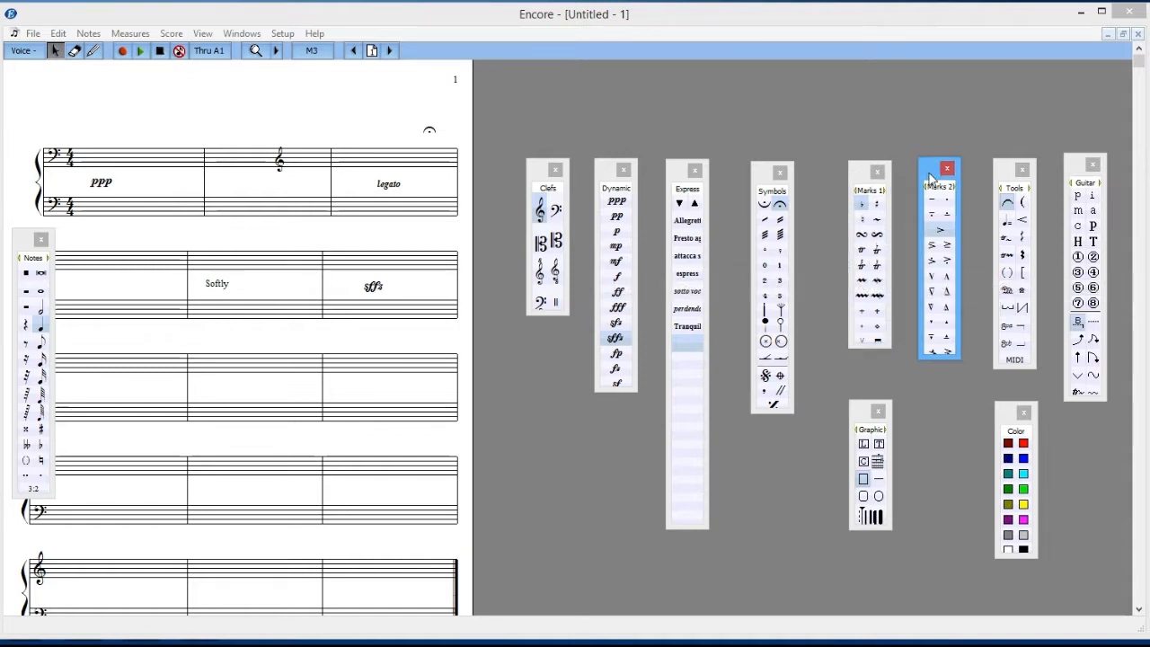
pyautogui.click(935, 232)
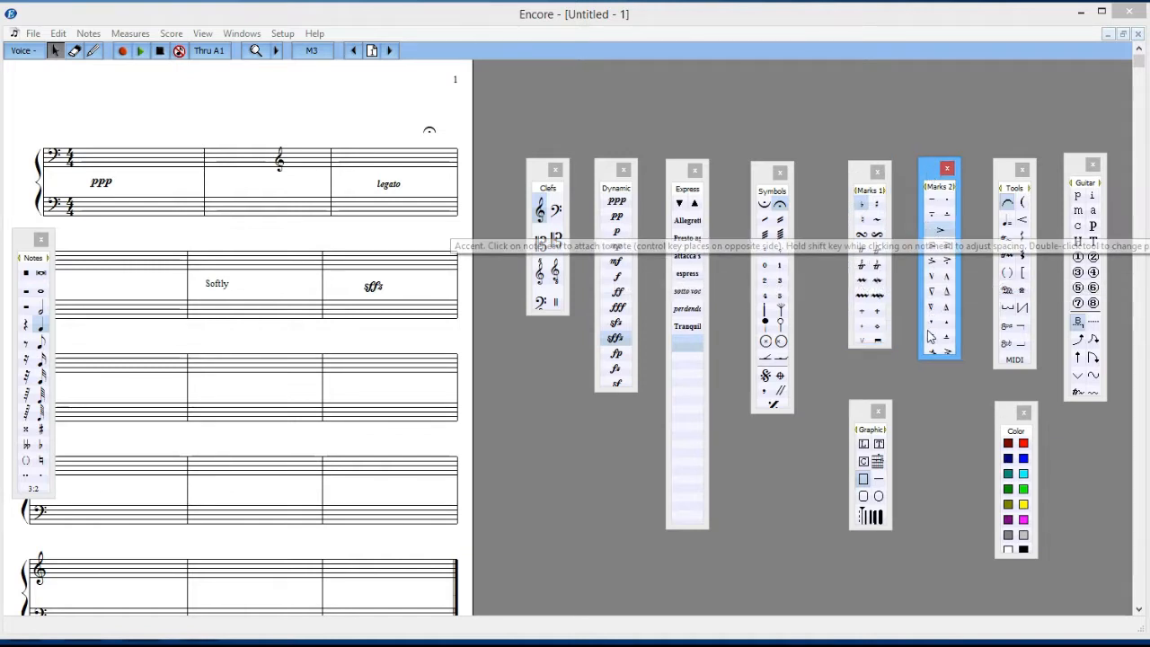
# Step: Draw a crescendo hairpin between the staves in measure 4 and move it below the lower staff of measure 5
pyautogui.click(1005, 174)
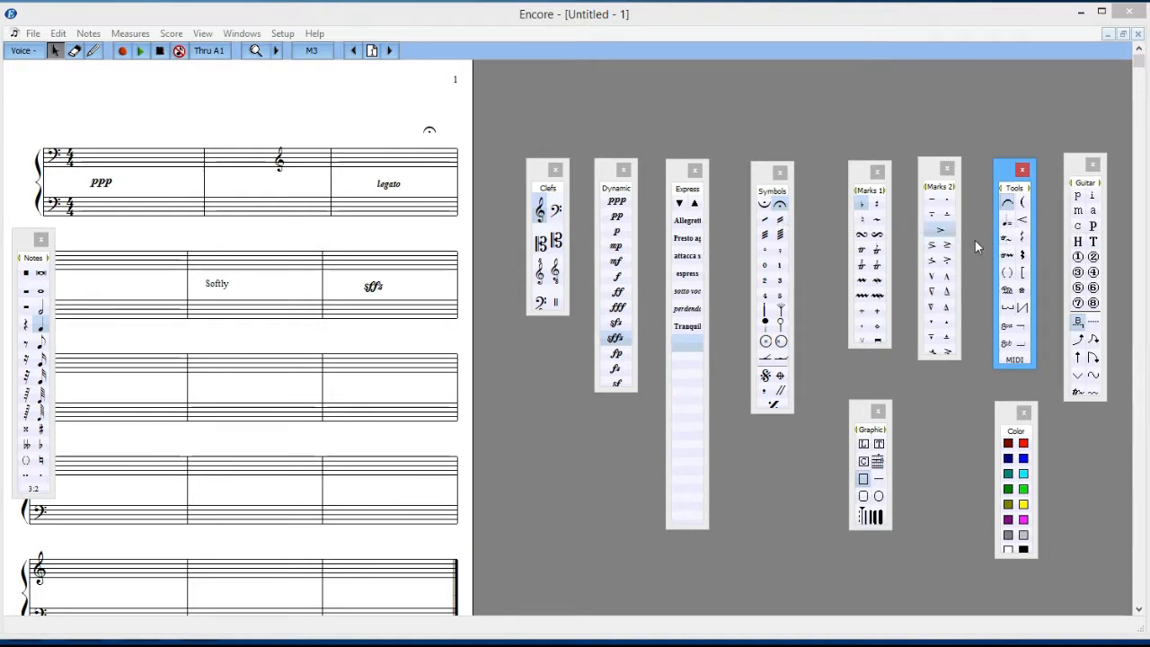
pyautogui.click(1024, 223)
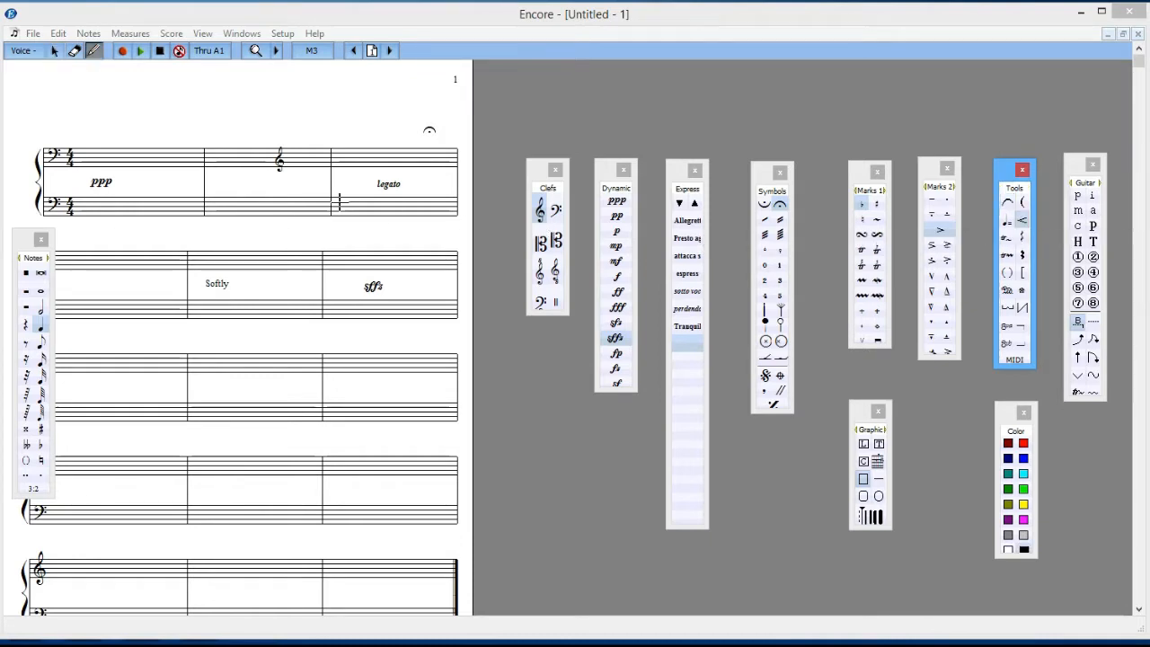
pyautogui.moveTo(85, 284); pyautogui.dragTo(162, 286)
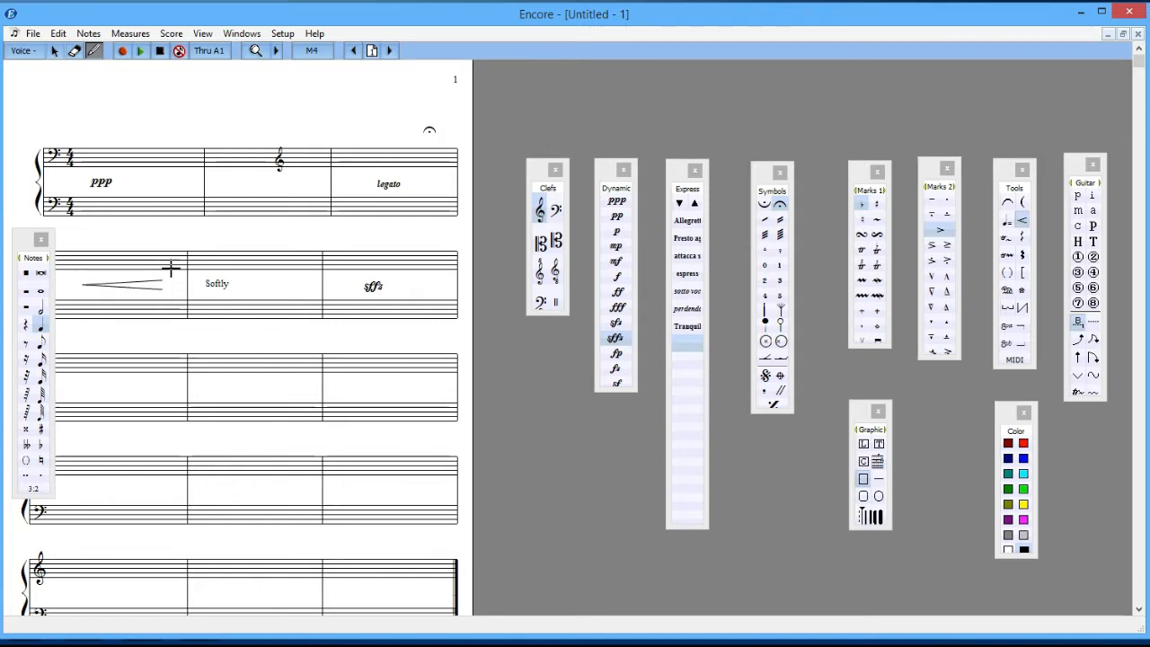
pyautogui.click(54, 51)
pyautogui.moveTo(102, 290); pyautogui.dragTo(216, 339)
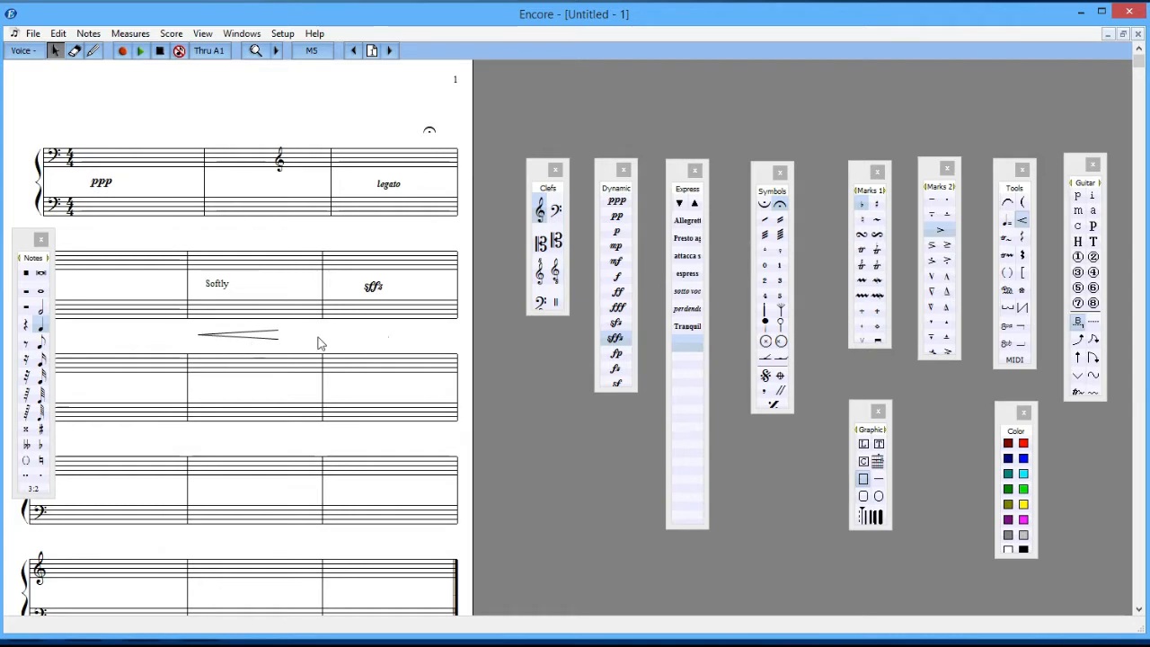
# Step: Examine the contents of the Guitar, Color and Graphic palettes in turn
pyautogui.click(1078, 169)
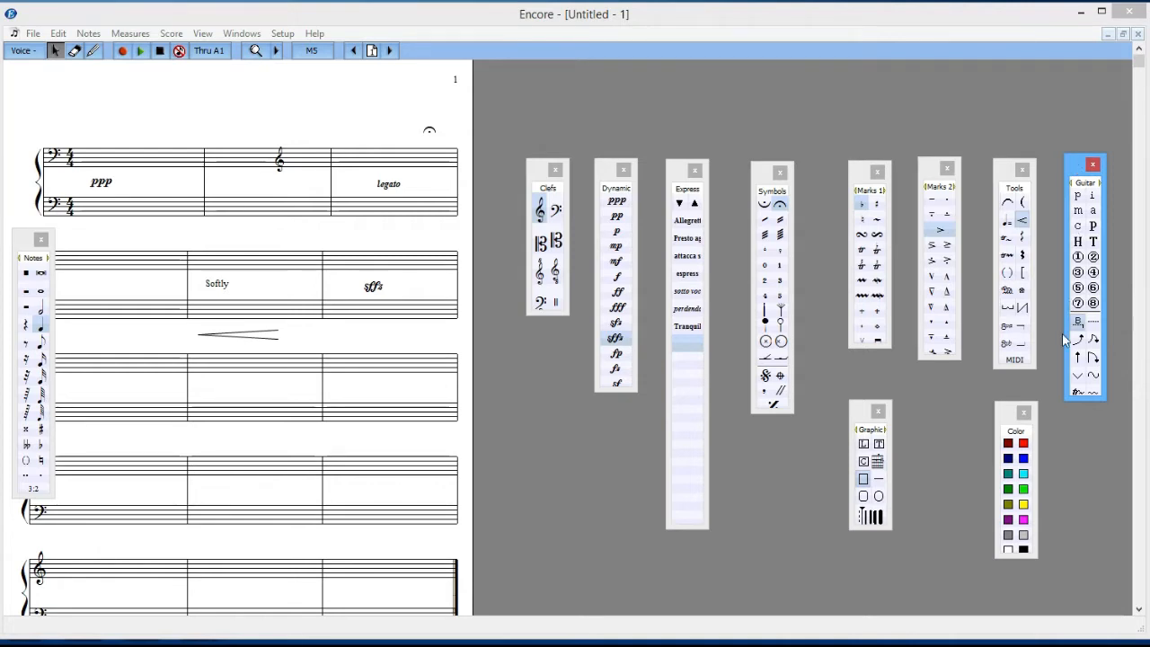
pyautogui.click(1013, 415)
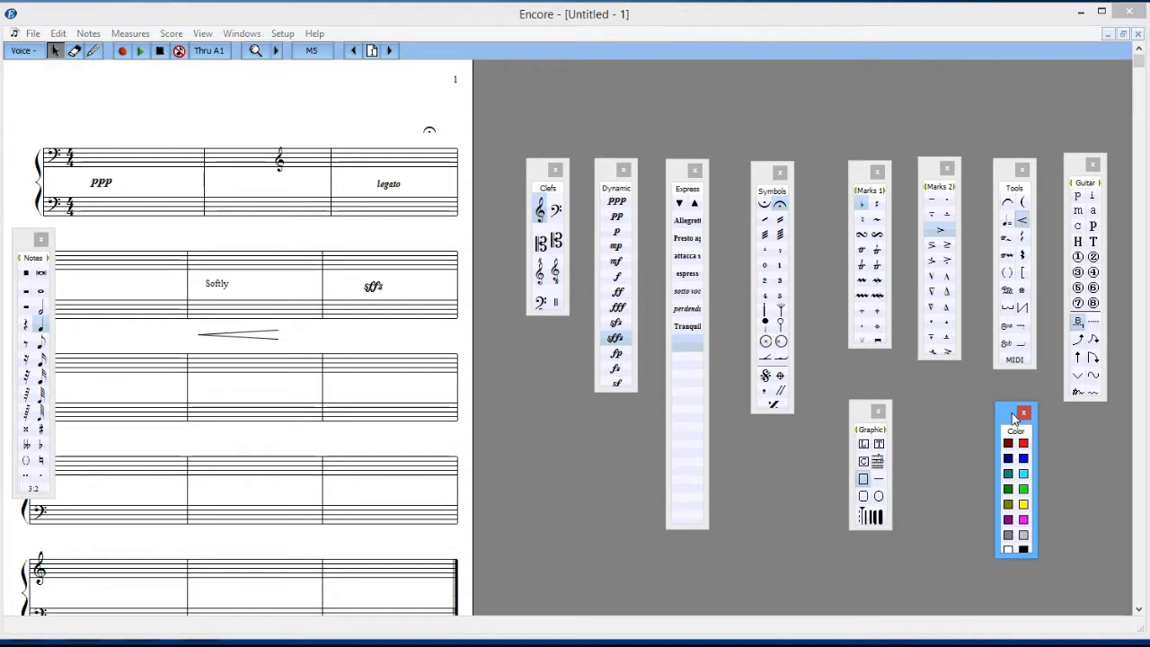
pyautogui.click(861, 415)
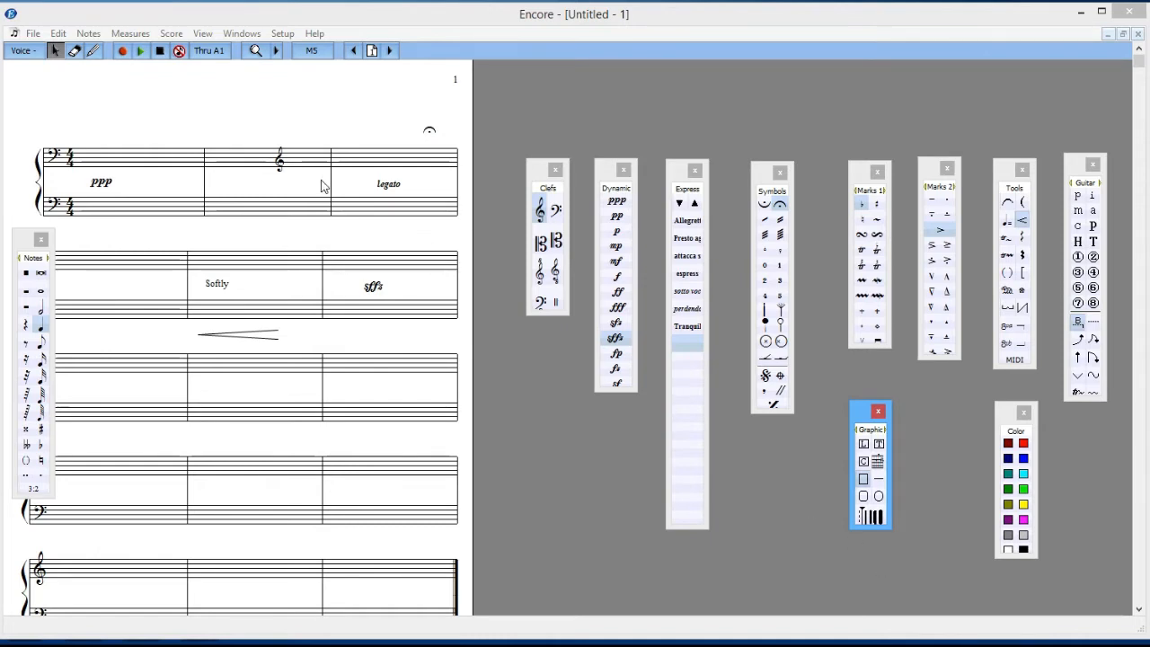
# Step: Close all tool palettes and reopen only the Notes palette
pyautogui.click(242, 33)
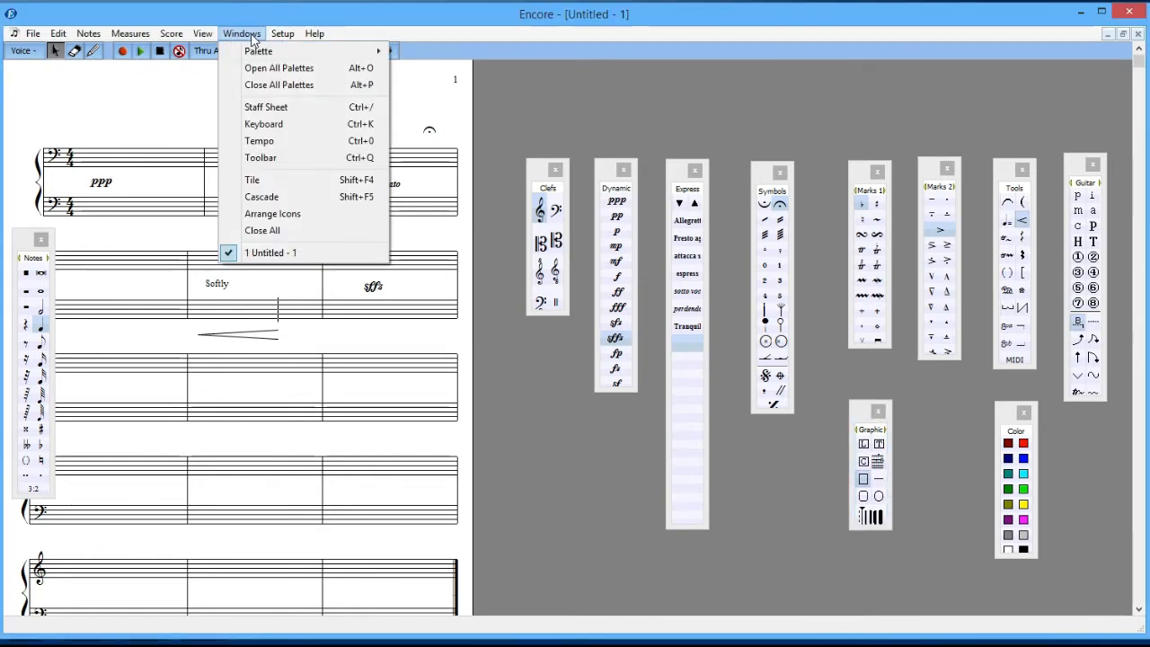
pyautogui.click(329, 86)
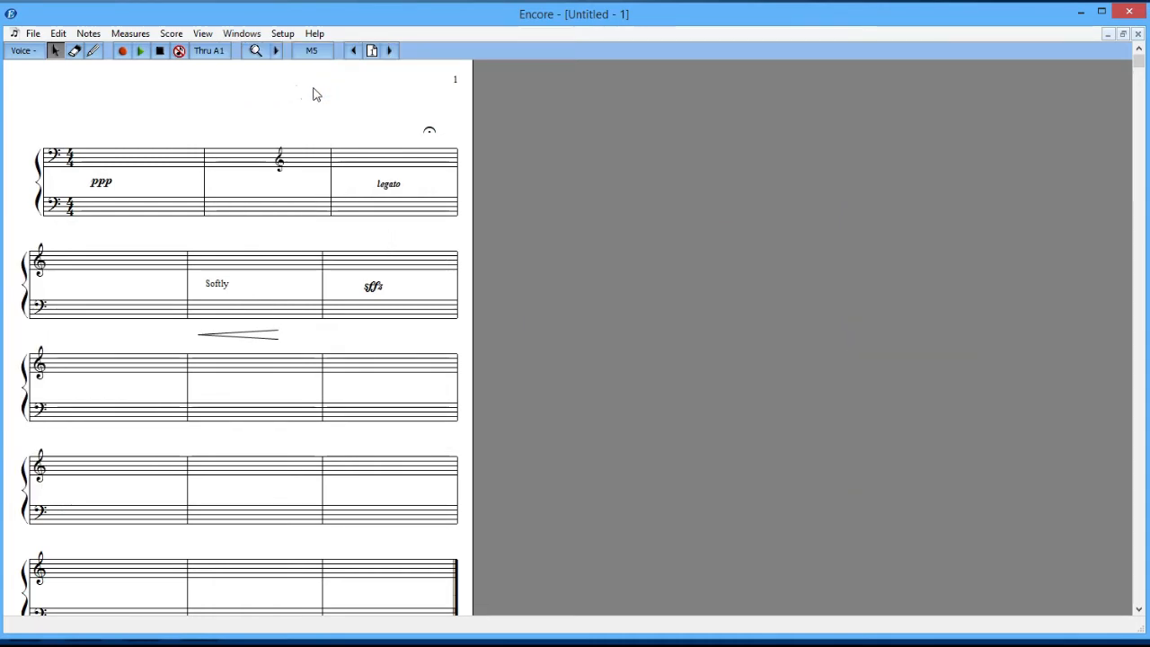
pyautogui.click(242, 33)
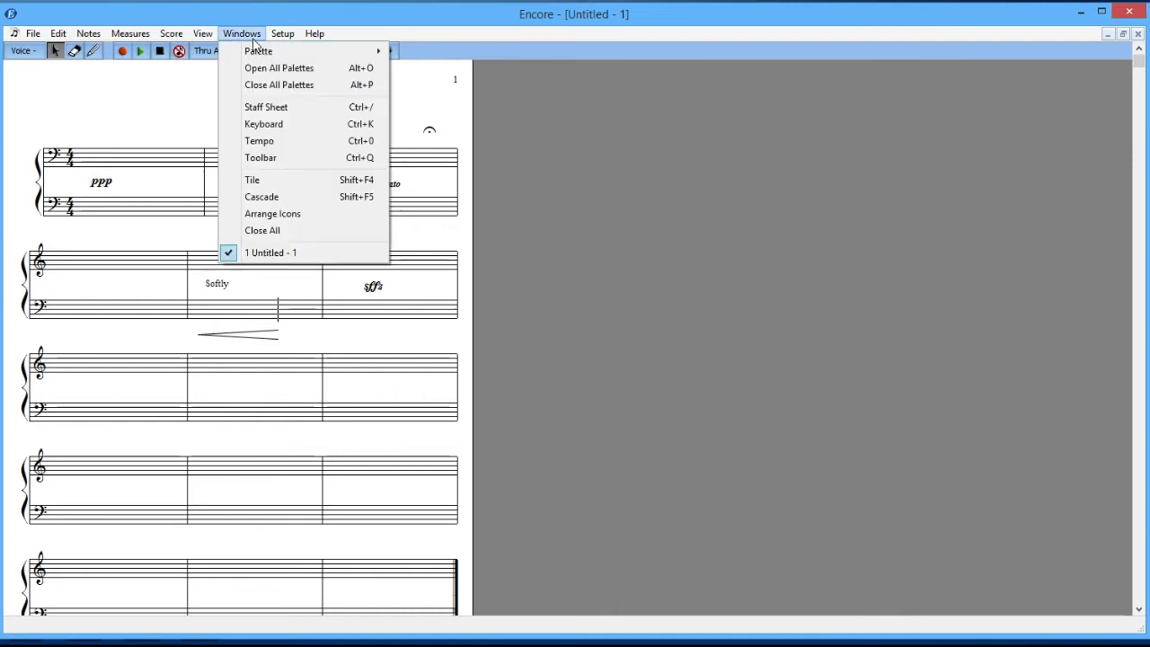
pyautogui.moveTo(258, 54)
pyautogui.click(429, 54)
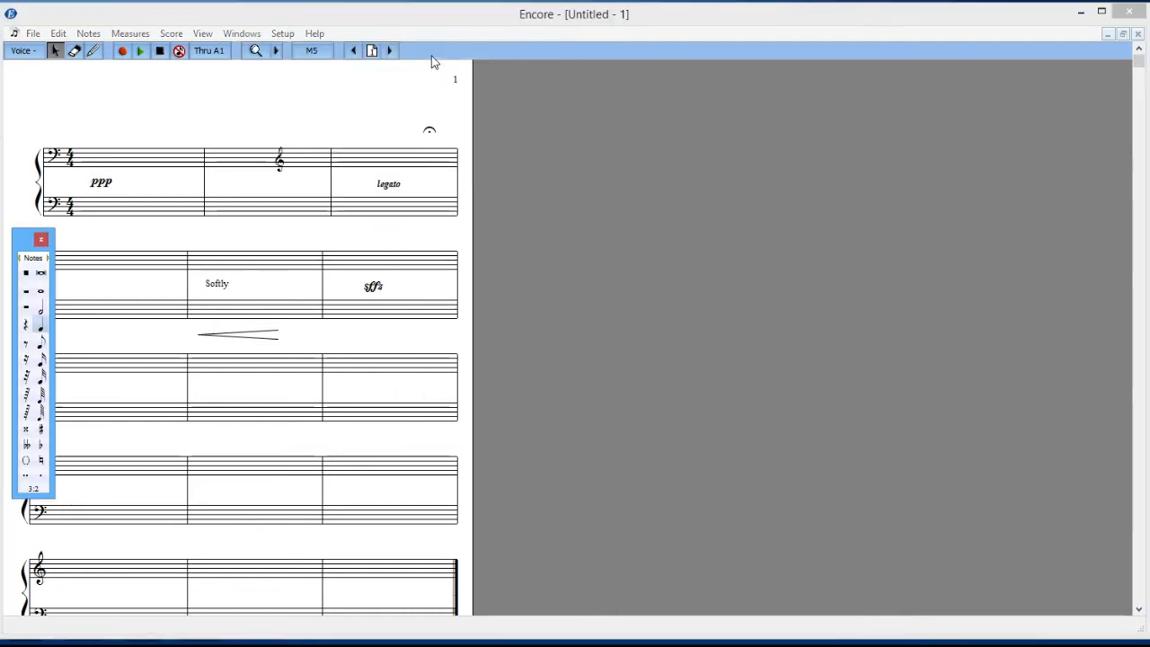